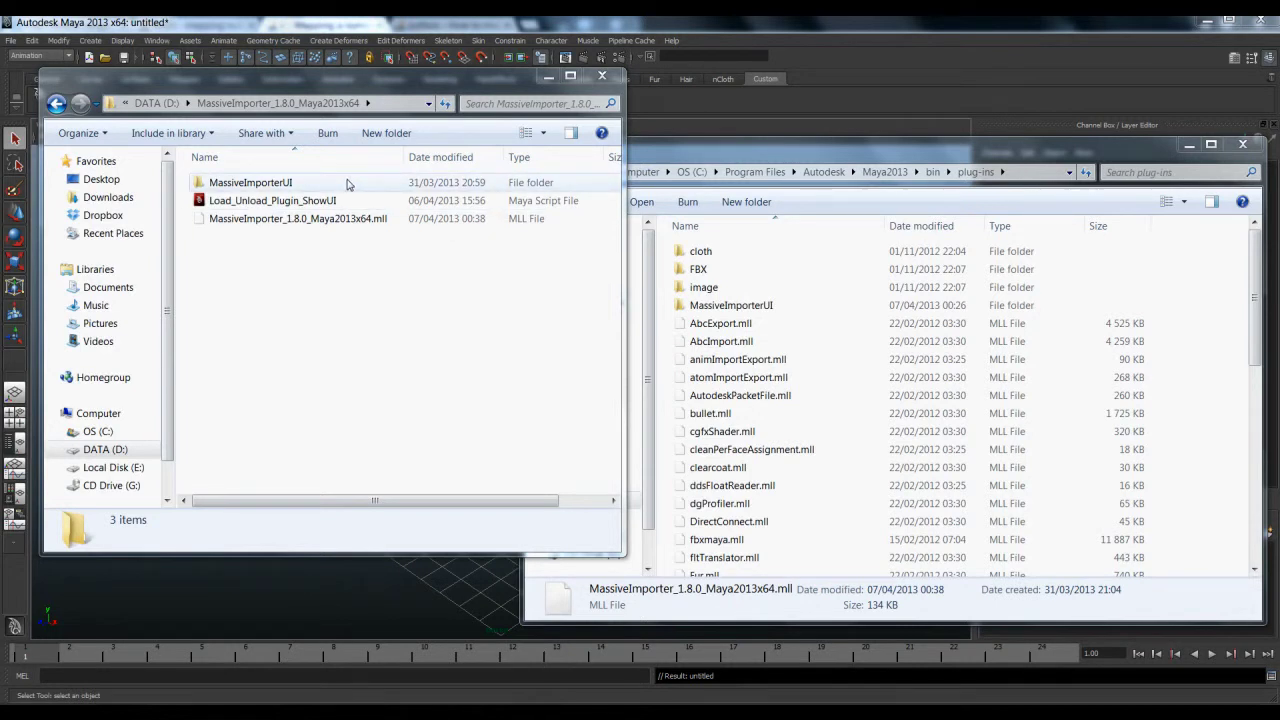
- Copy MassiveImporterUI and MassiveImporter_1.8.0_Maya2013x64.mll into Maya2013\bin\plug-ins, replacing the old copies
click(329, 185)
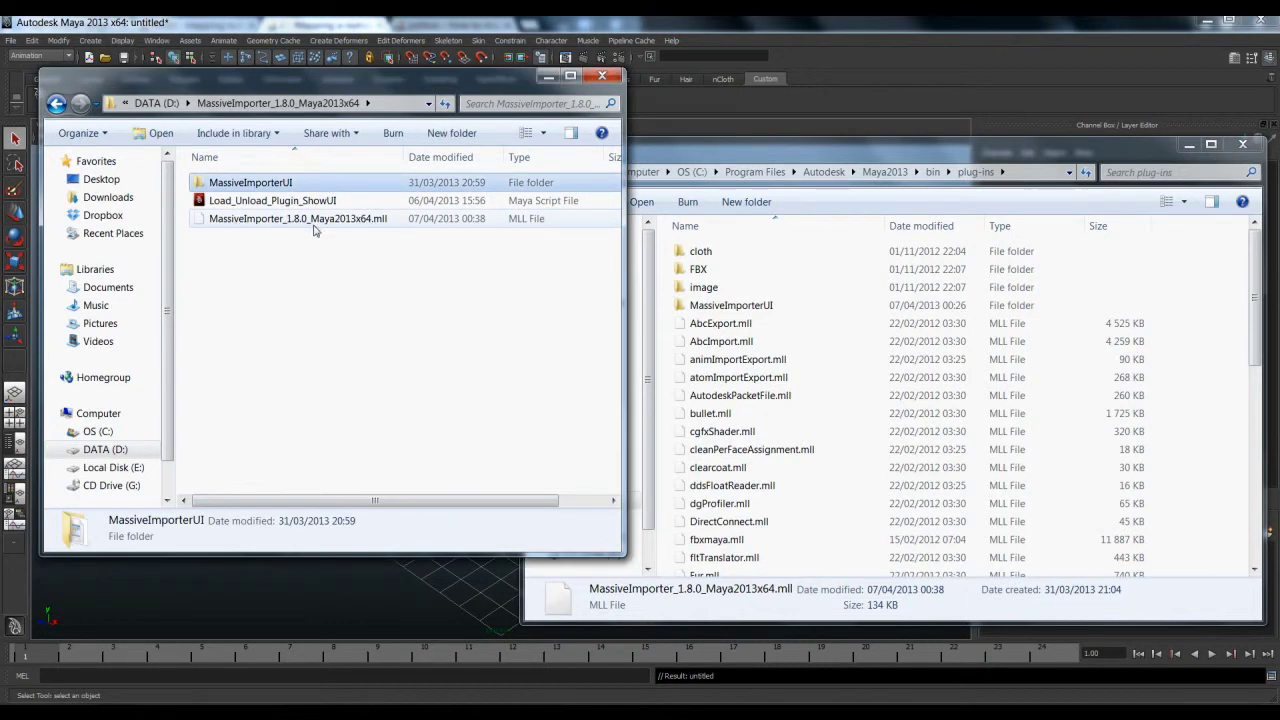
ctrl+click(321, 220)
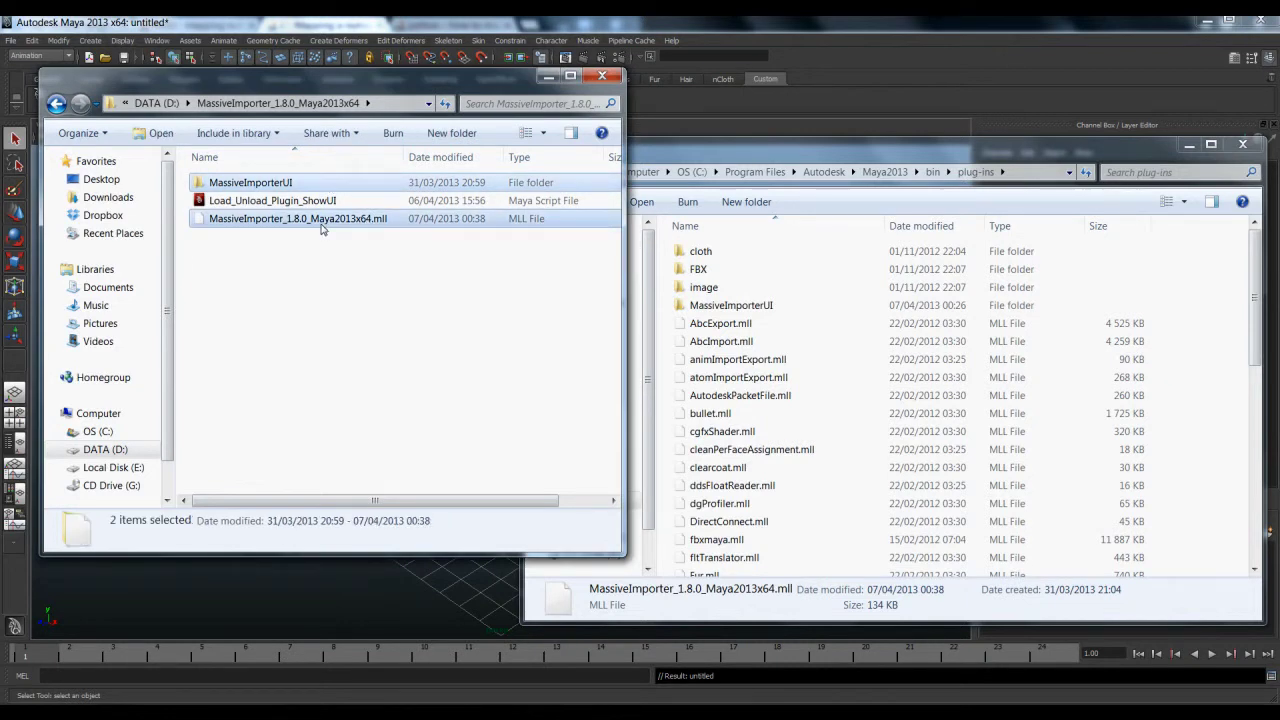
drag(321, 220, 940, 362)
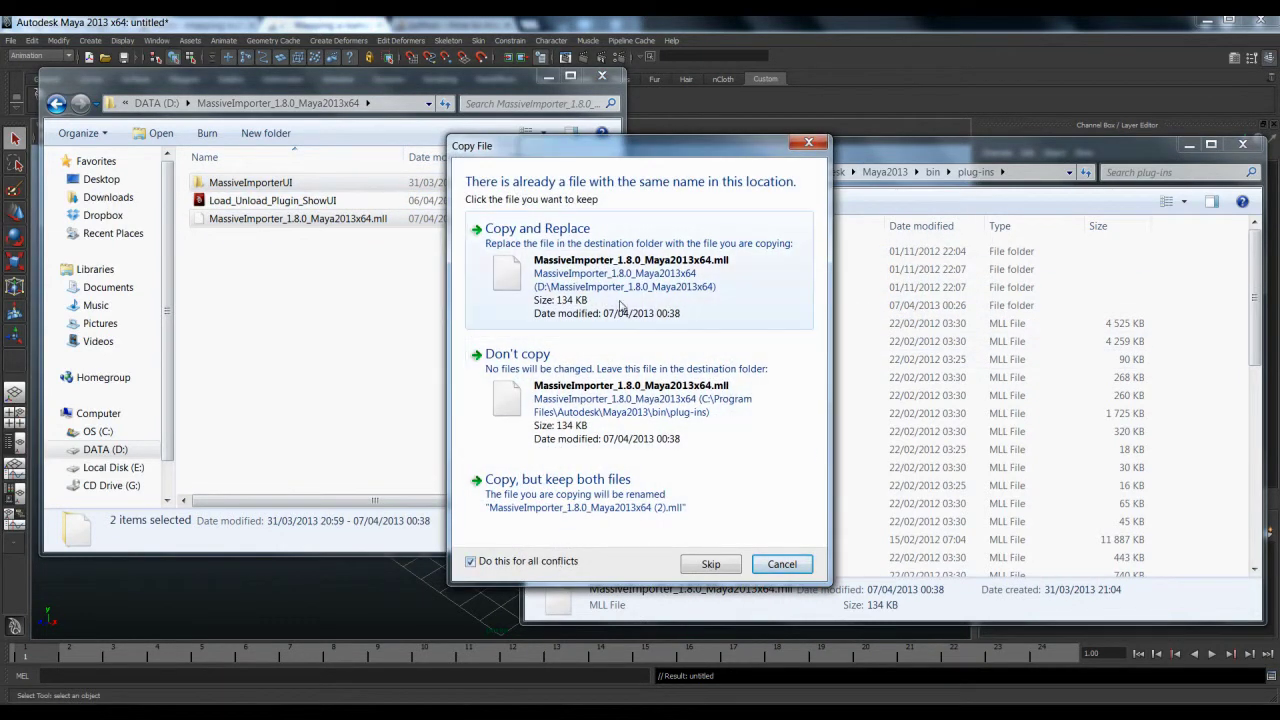
click(622, 305)
click(630, 506)
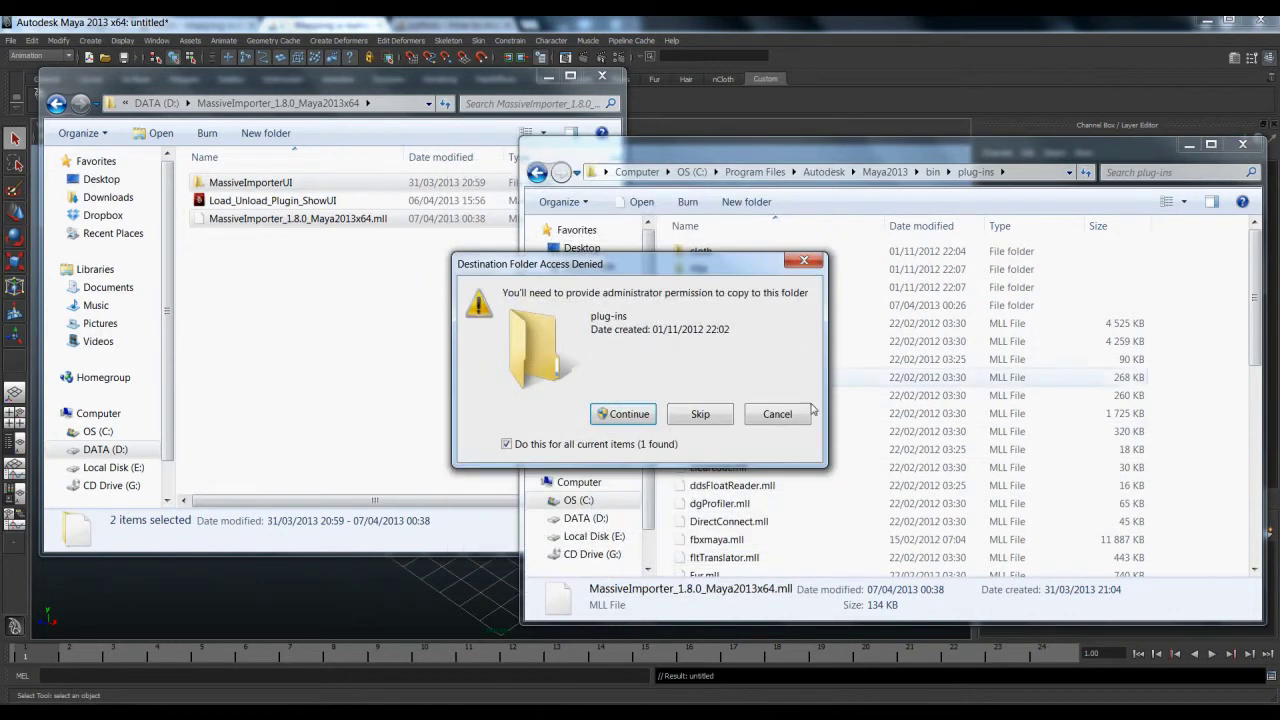
click(632, 422)
key(alt+d)
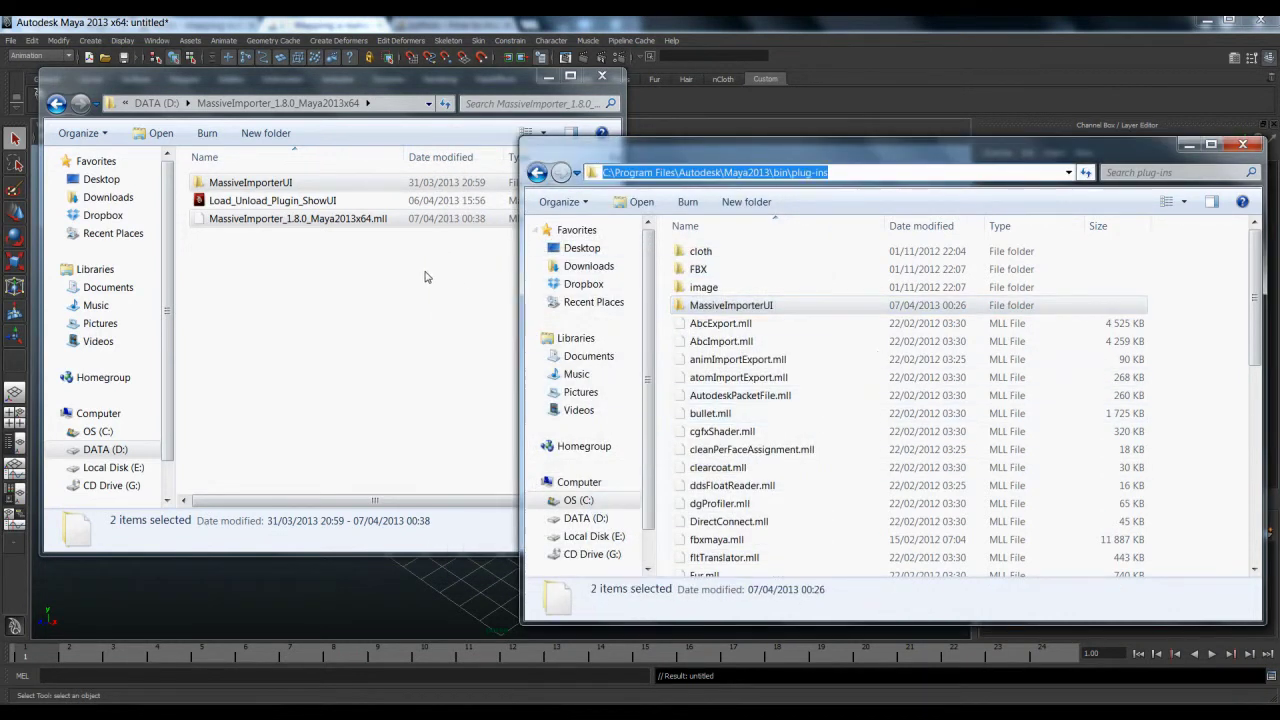
click(540, 26)
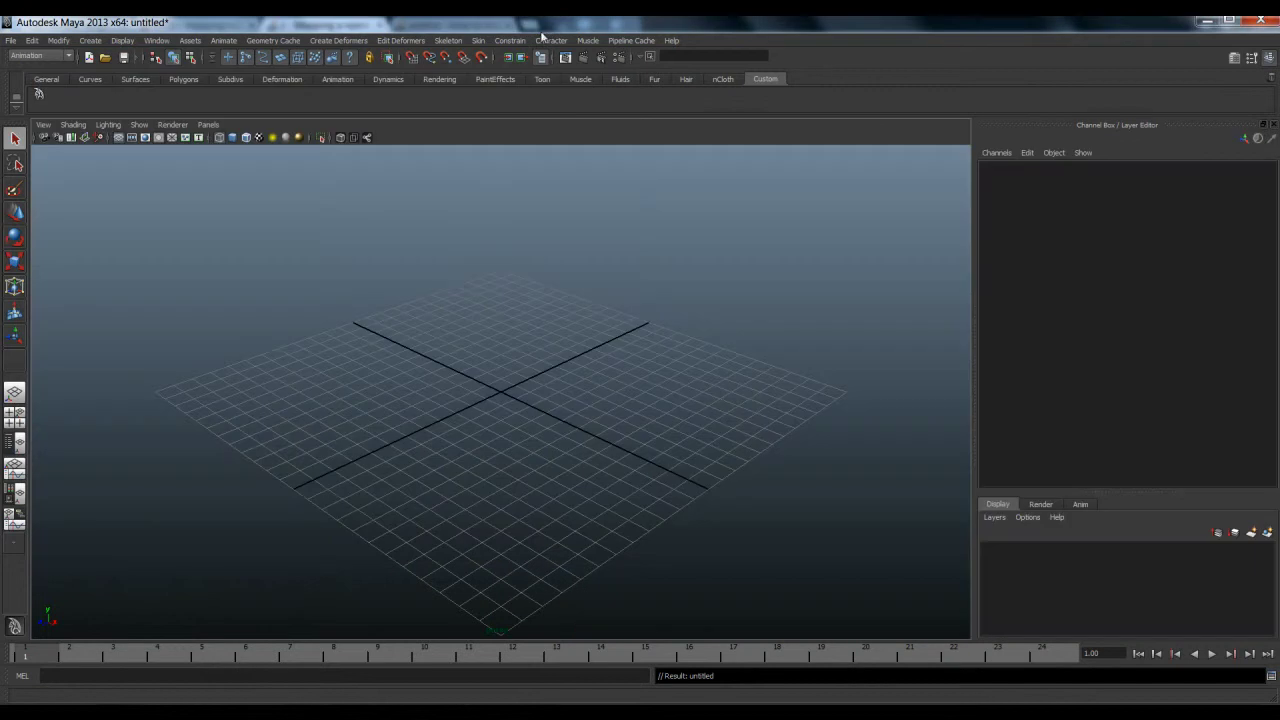
- In the Plug-in Manager, load MassiveImporter with Auto load enabled and view its details
click(158, 41)
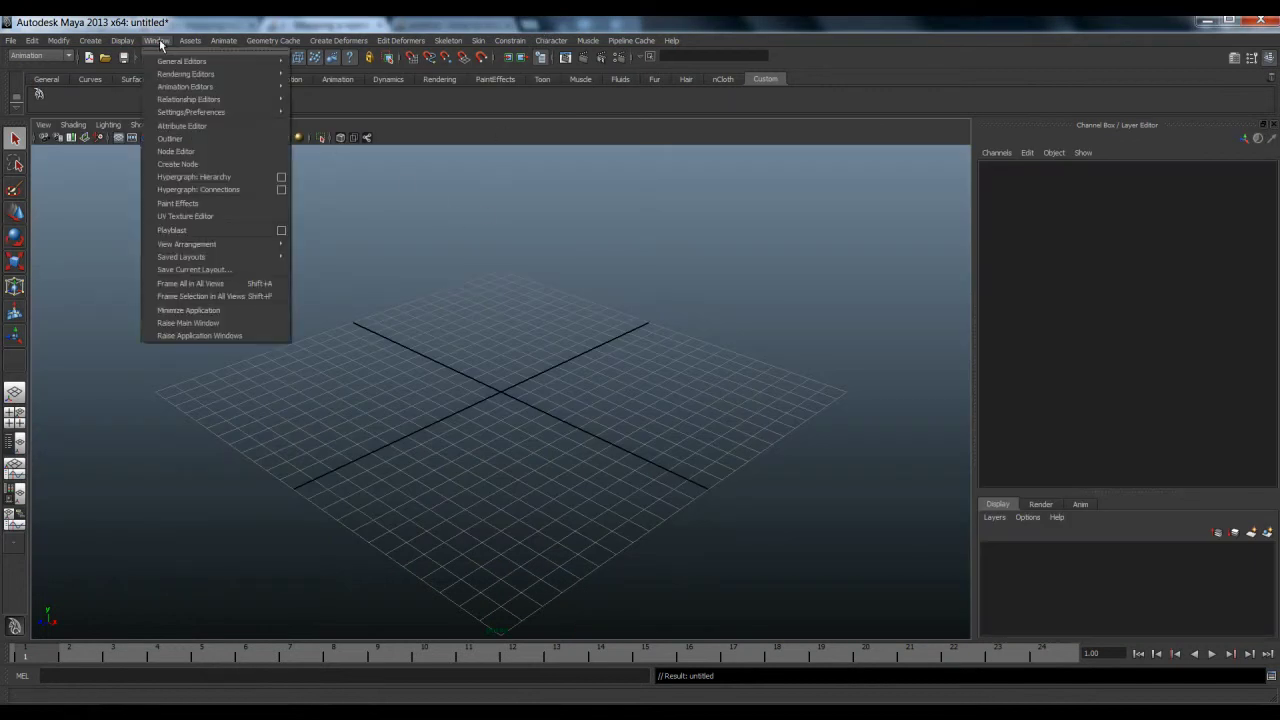
mouse_move(253, 112)
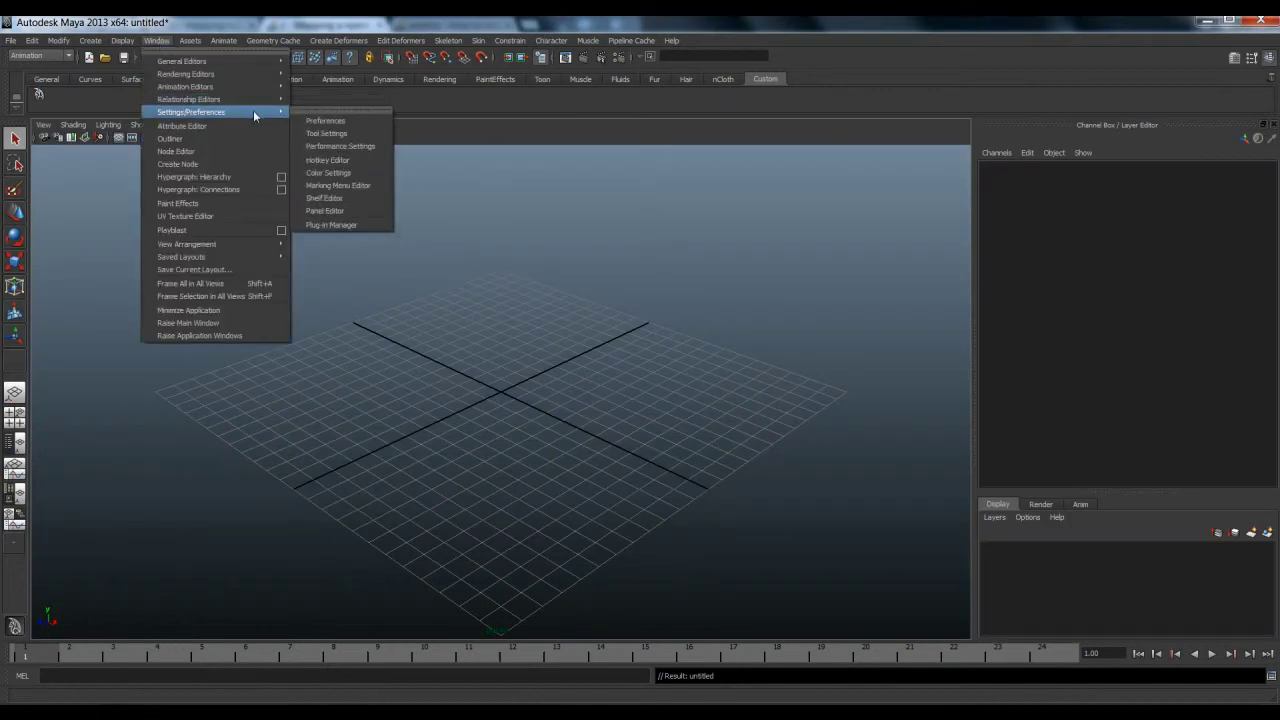
click(364, 225)
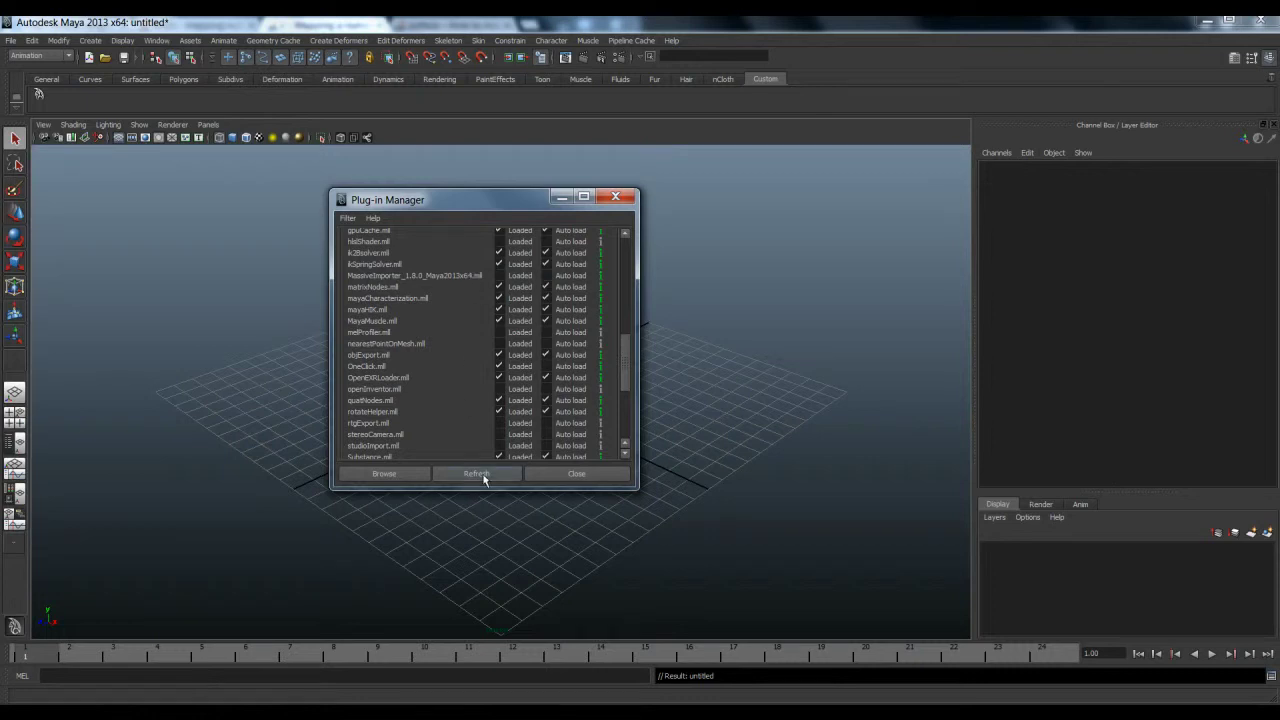
click(499, 275)
click(499, 275)
click(545, 275)
click(600, 276)
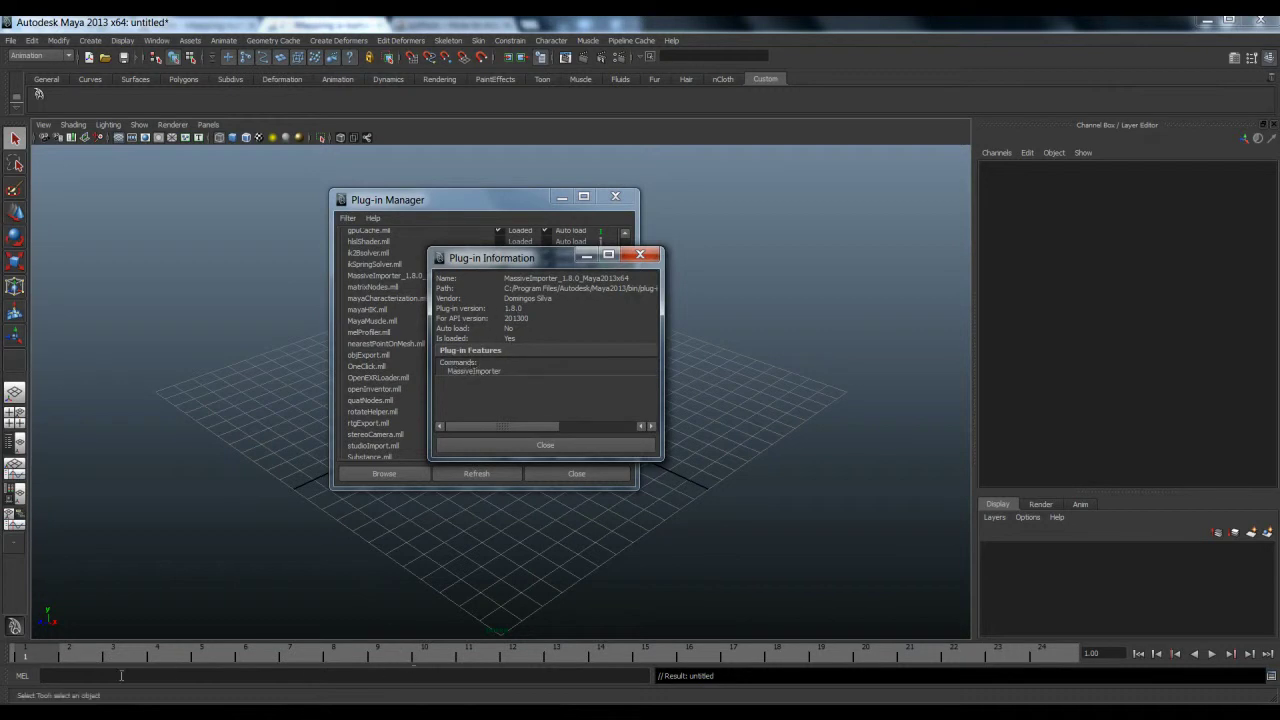
- Run the MassiveImporter MEL command to open the MassiveImporter v1.8.0 window
click(88, 674)
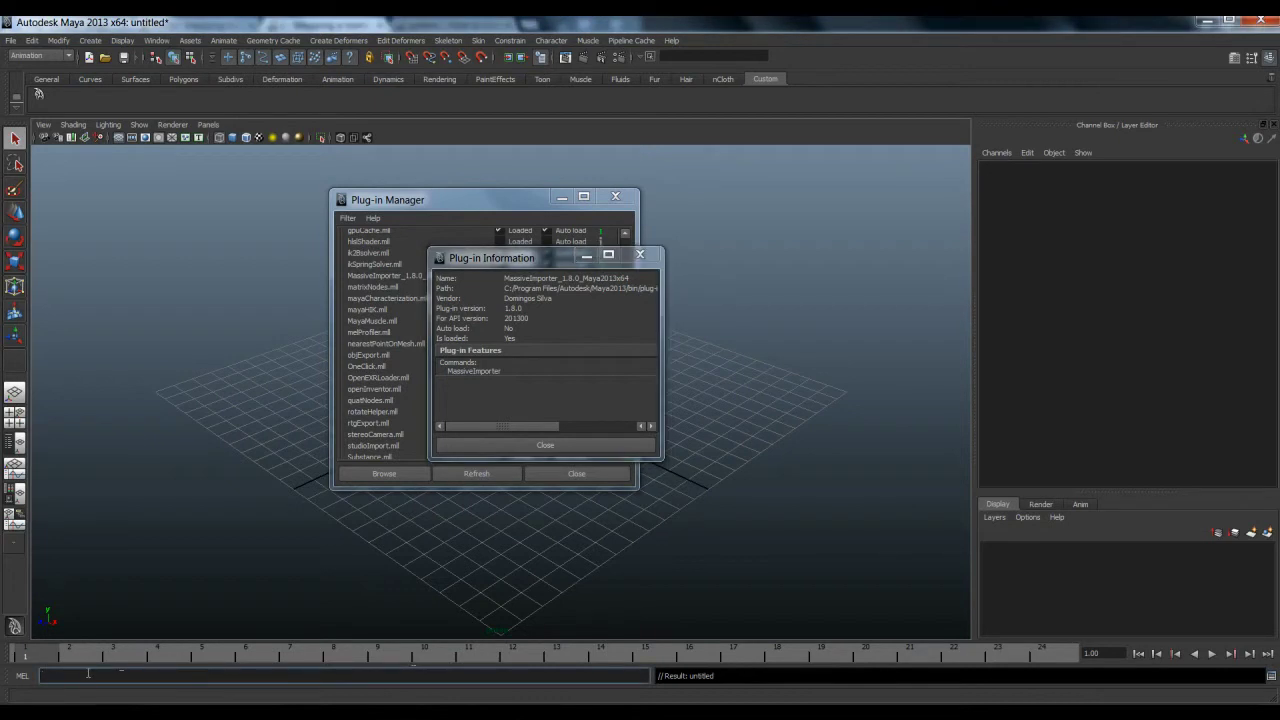
text(MassiveImporter)
key(Return)
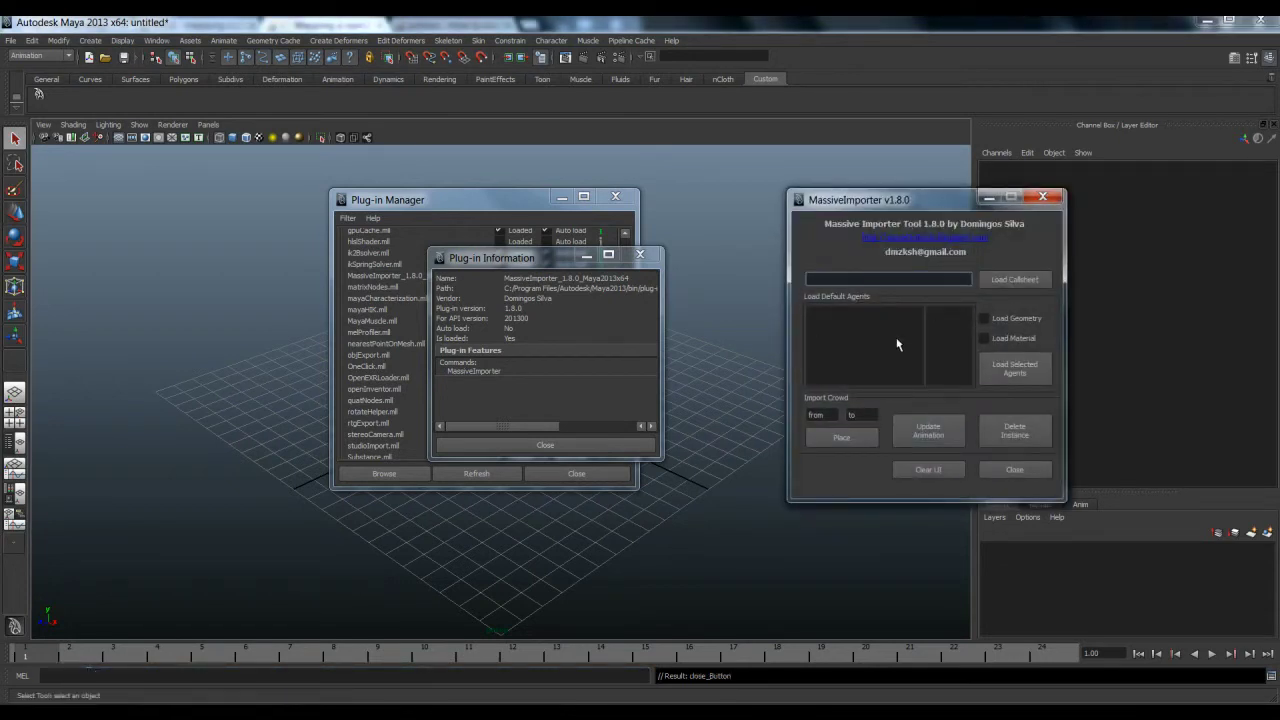
click(612, 445)
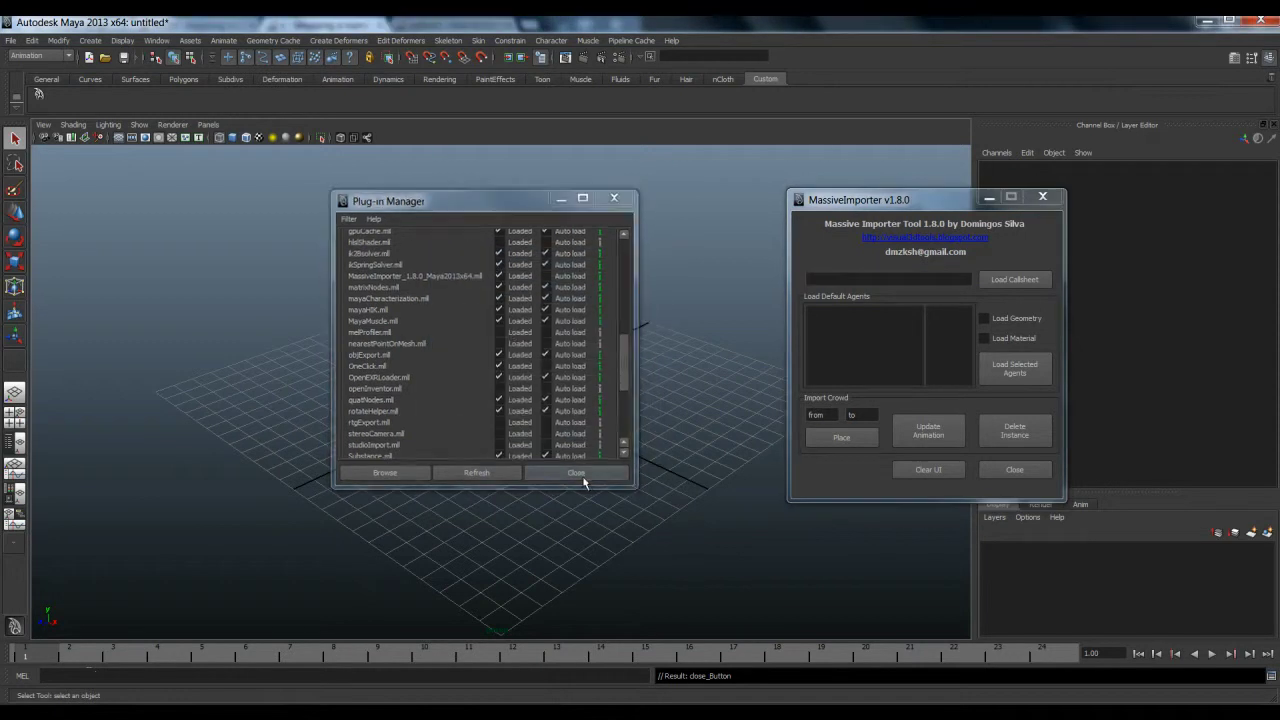
- Close the Plug-in Manager, set the Import Crowd range to 1–12, then close MassiveImporter
click(578, 474)
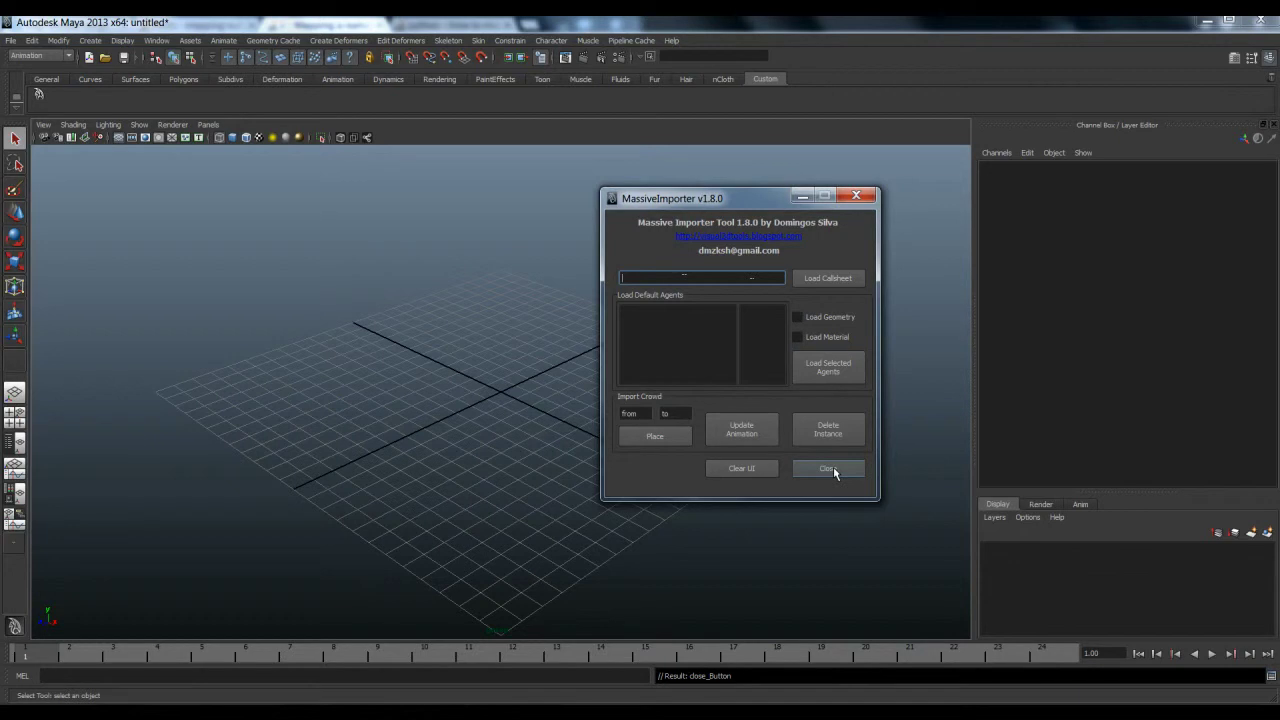
click(675, 413)
text(12)
key(shift+Tab)
text(1)
click(826, 468)
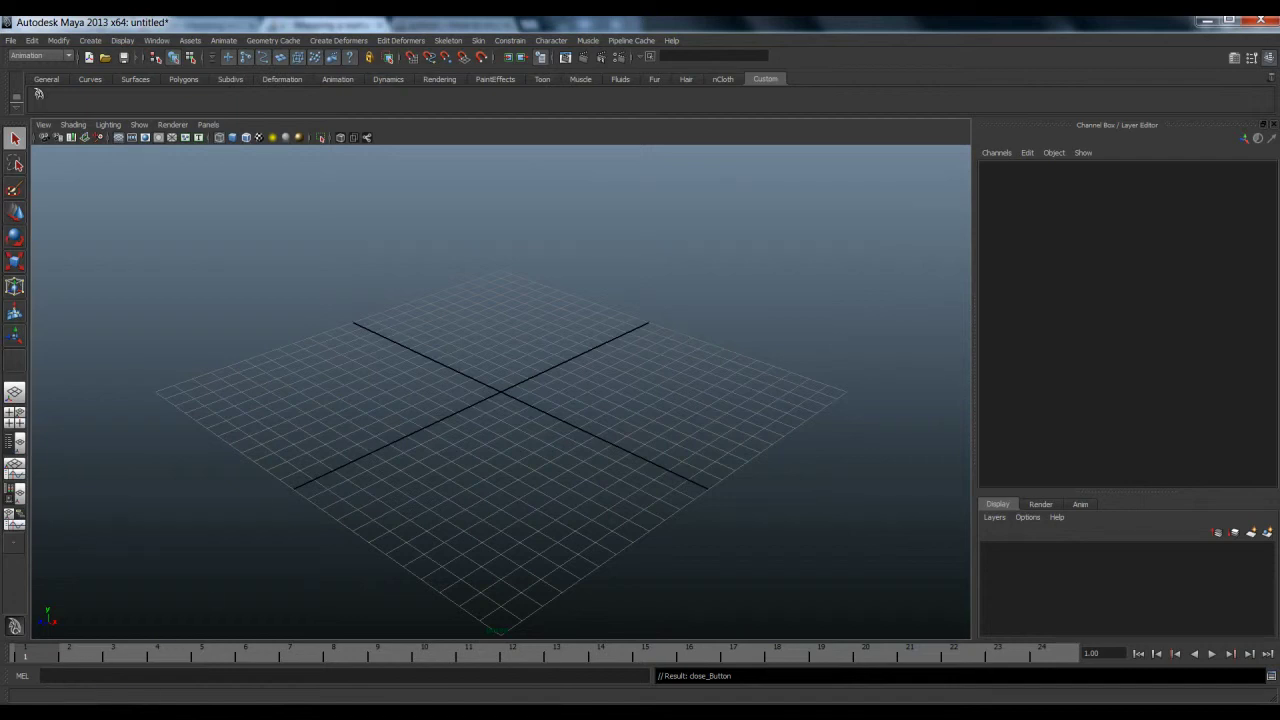
- Copy the Load_Unload_Plugin_ShowUI script from WordPad into Maya's MEL Script Editor
click(300, 651)
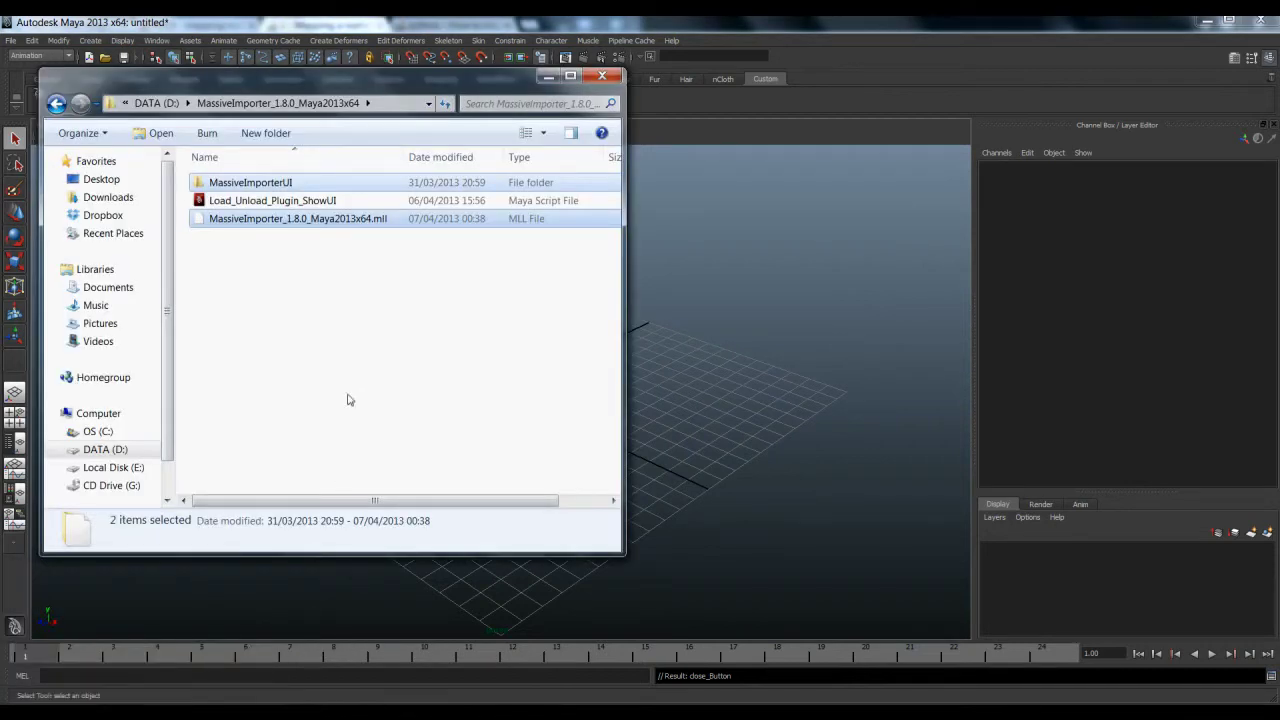
click(330, 202)
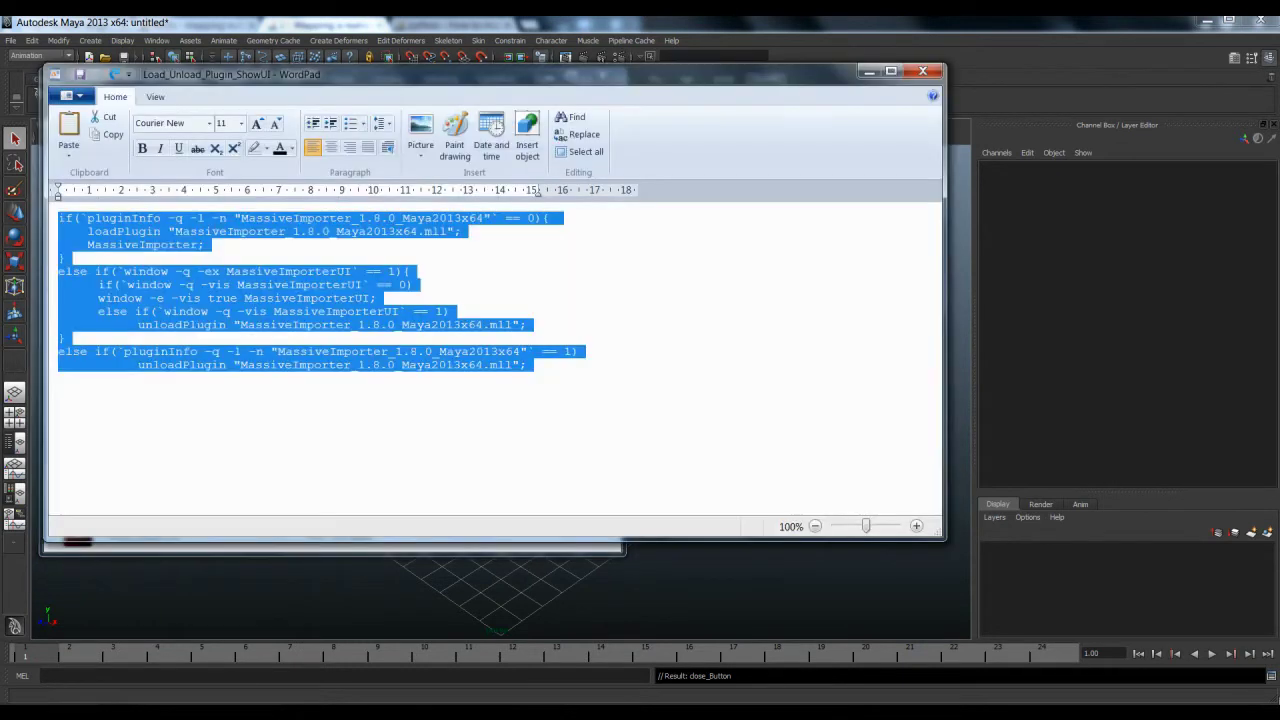
click(1271, 679)
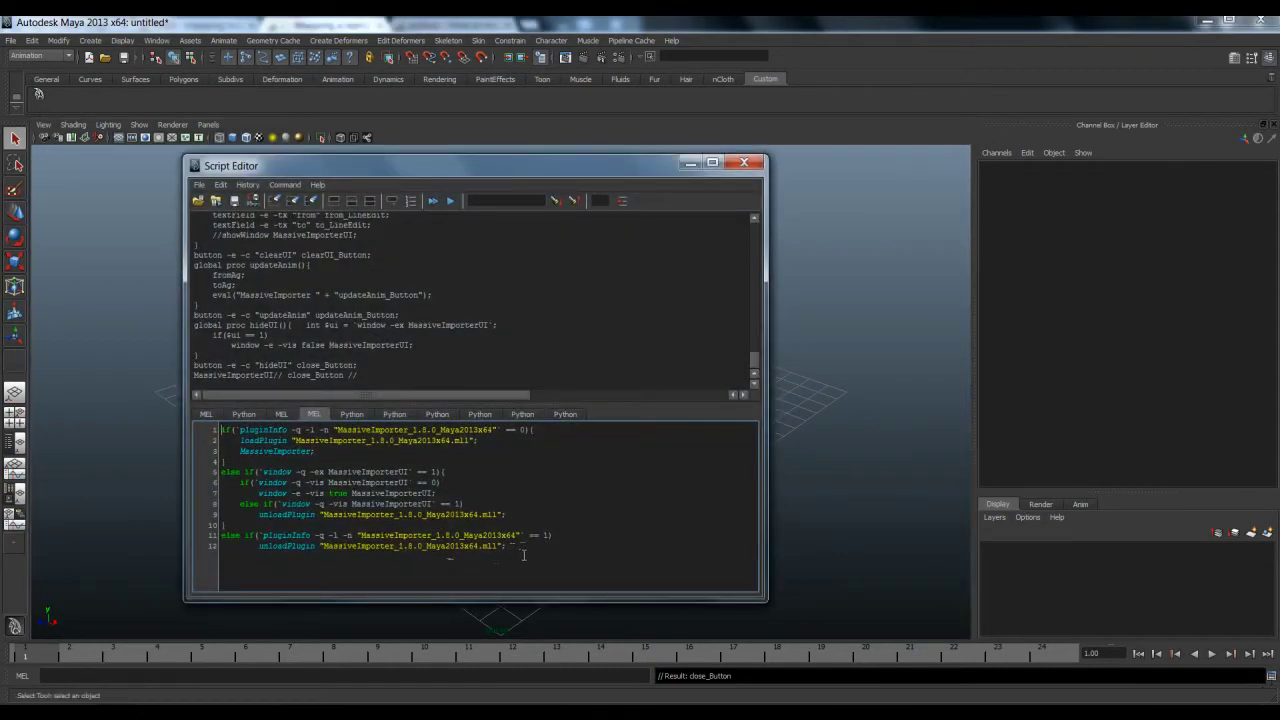
- Save the whole MEL script to the shelf as MassiveImporter_LoadUnload_UI and close the Script Editor
drag(523, 548, 208, 432)
click(381, 517)
drag(451, 166, 607, 205)
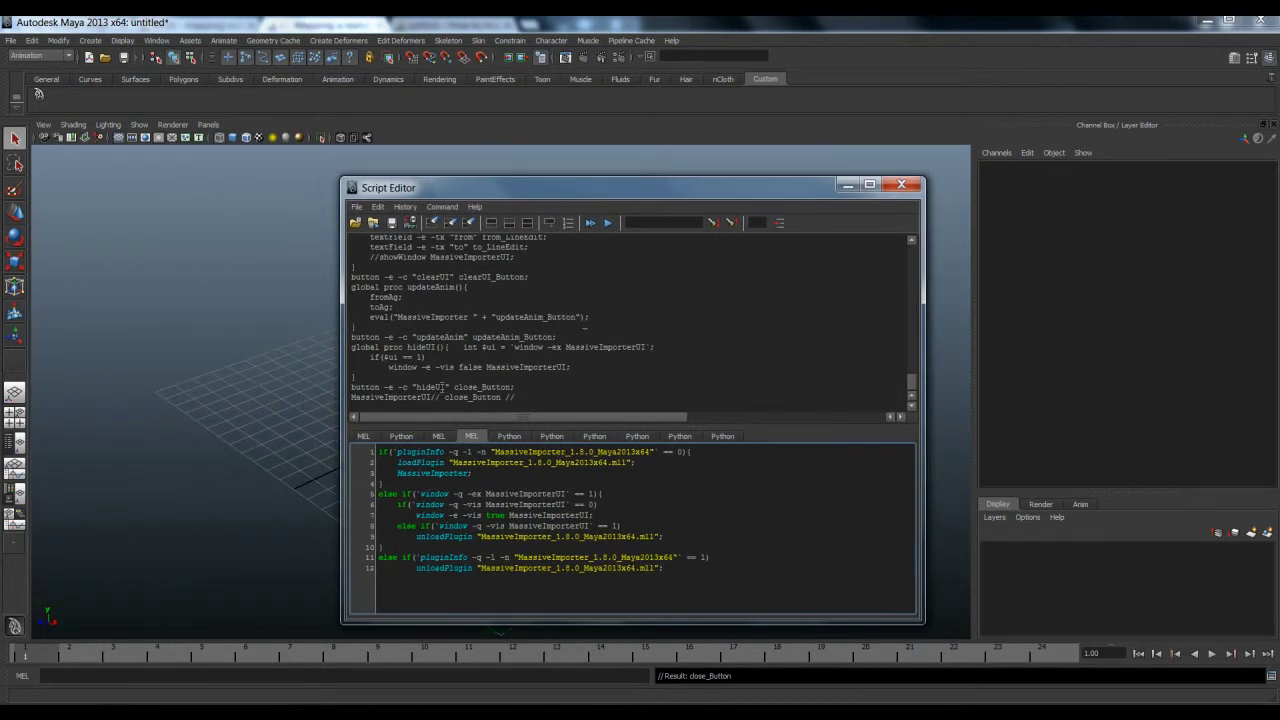
key(ctrl+a)
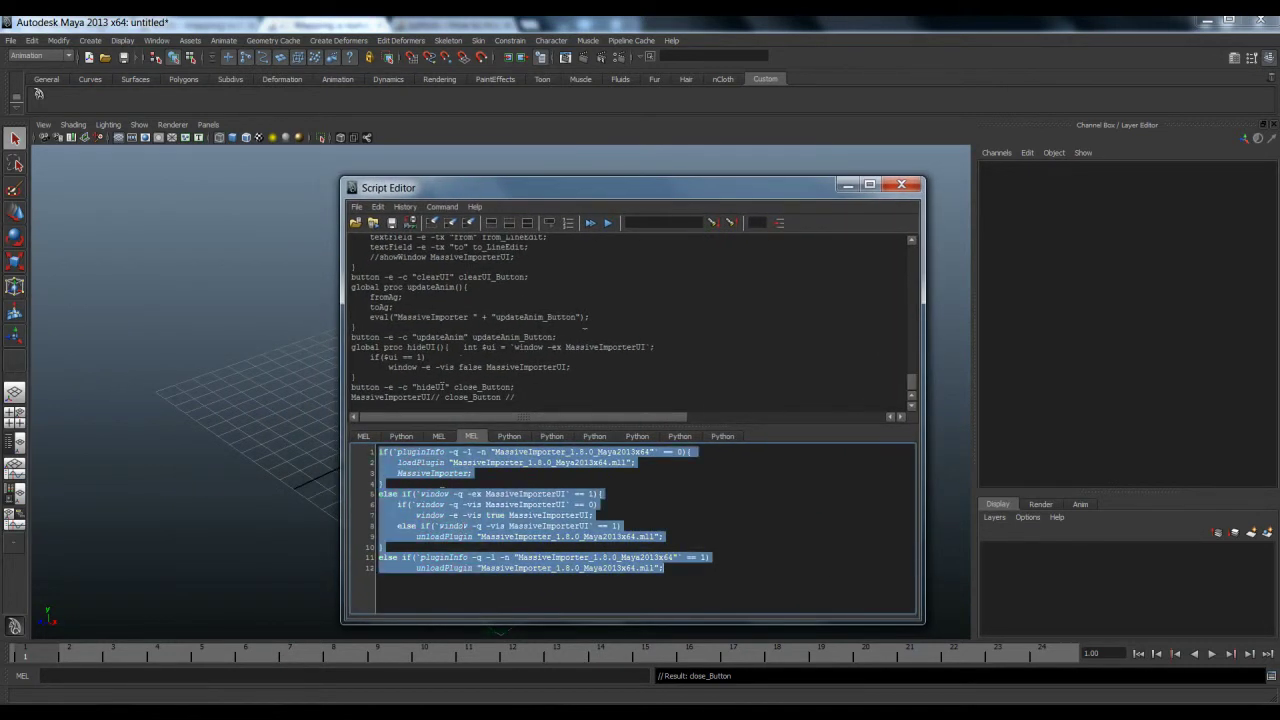
click(358, 206)
click(401, 272)
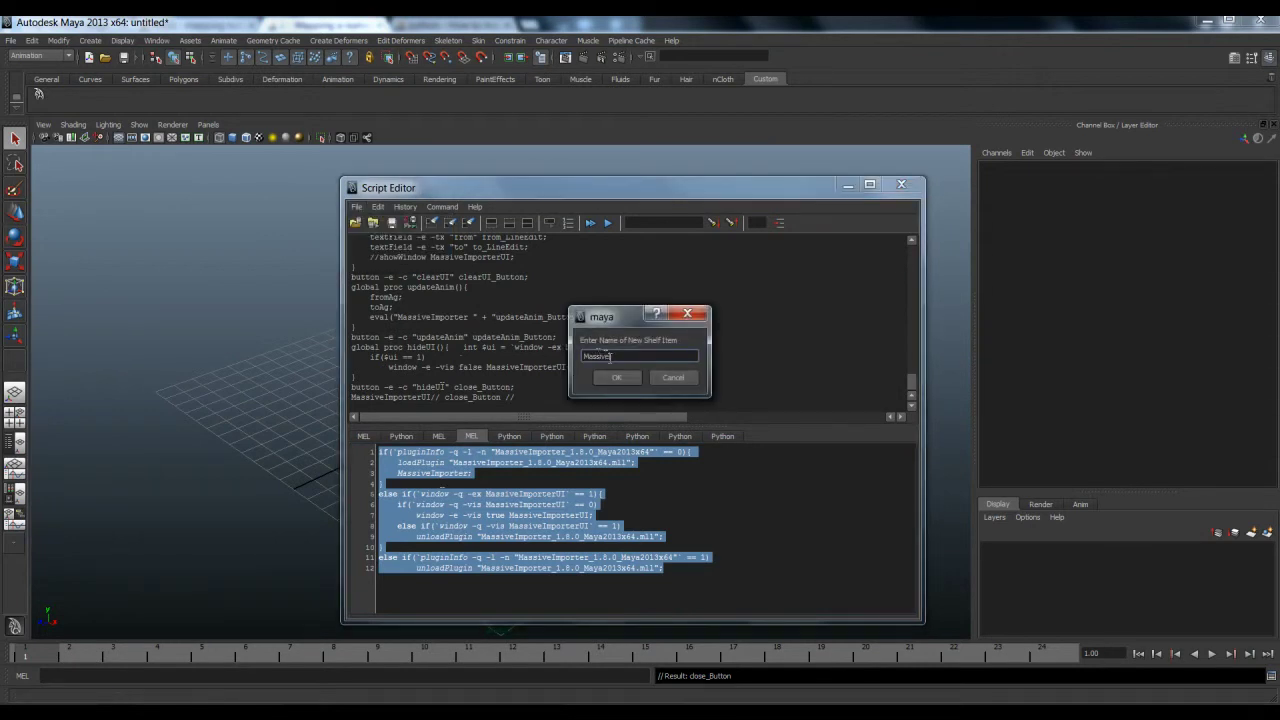
text(MassiveImporter_LoadUnload_UI)
click(617, 377)
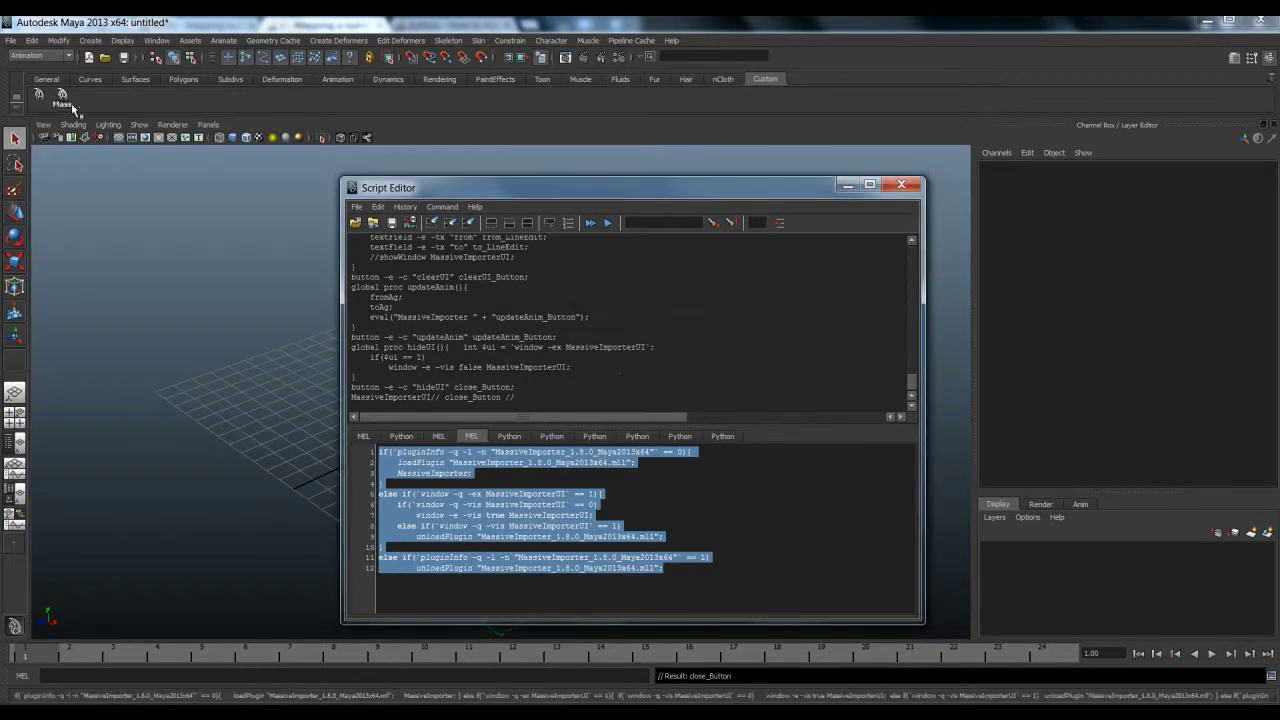
click(867, 186)
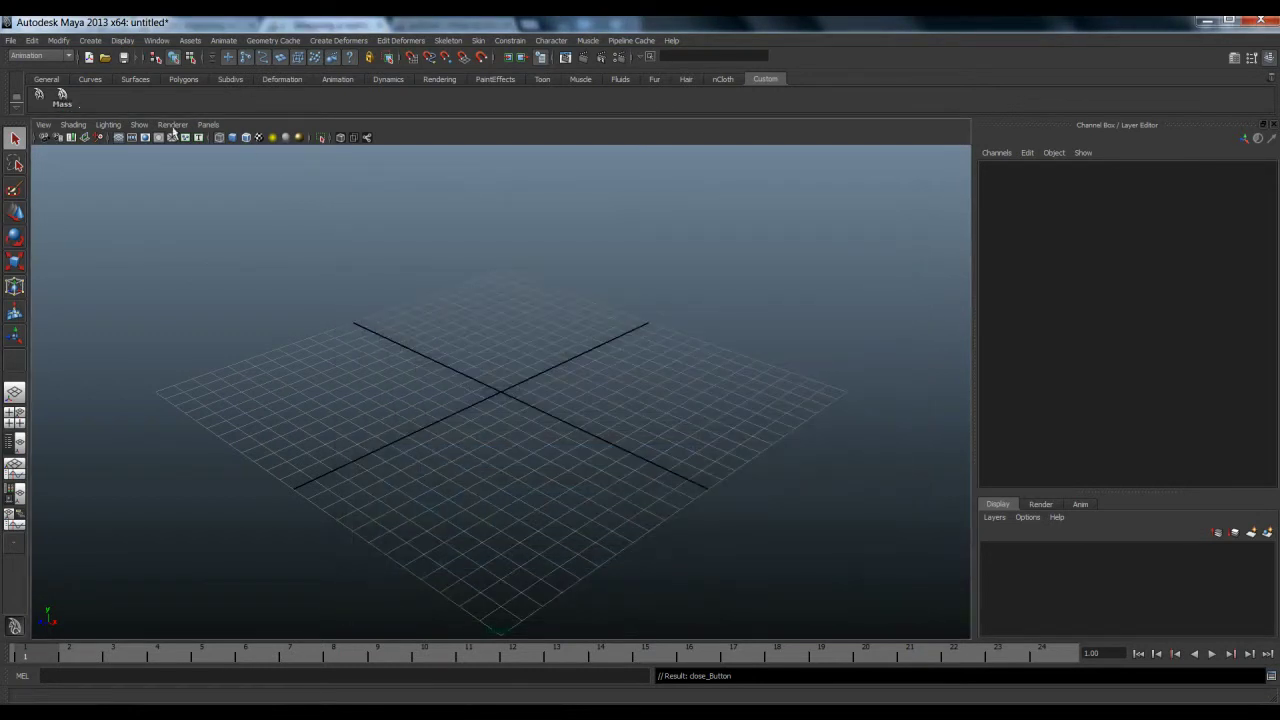
- Use the new Mass shelf button to open MassiveImporter, centre the window, then toggle it
click(64, 104)
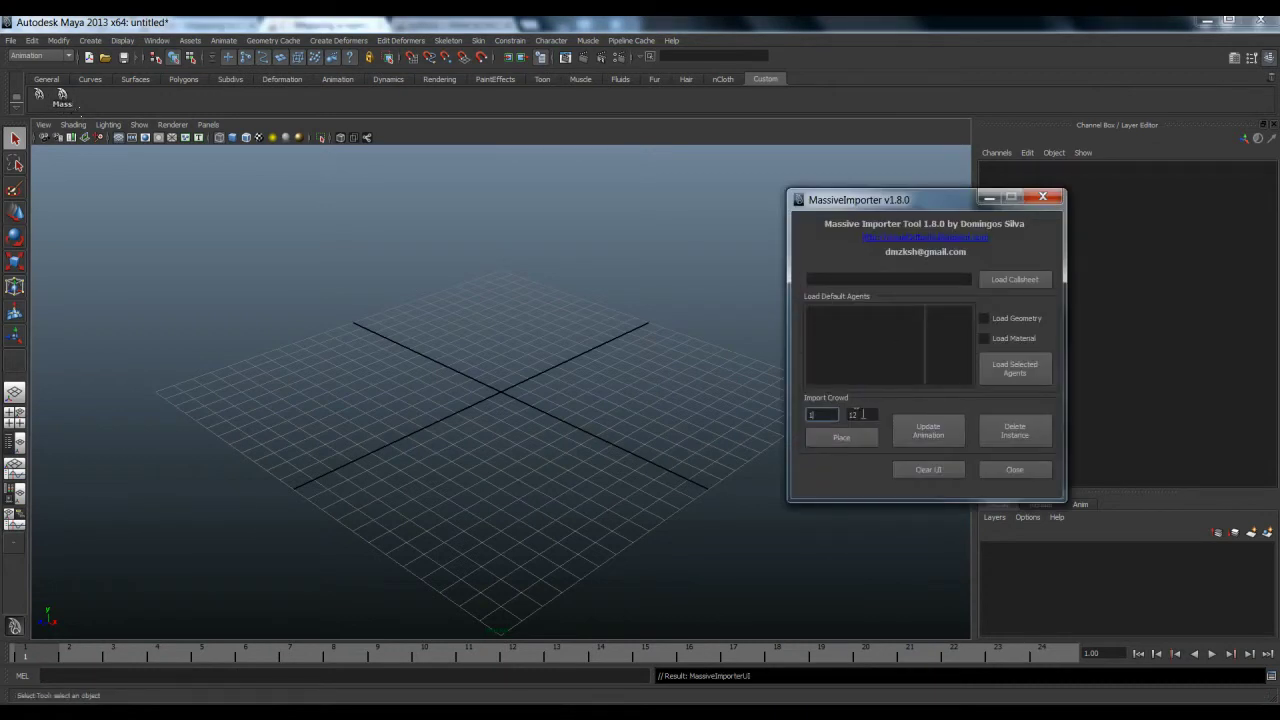
drag(889, 207, 634, 213)
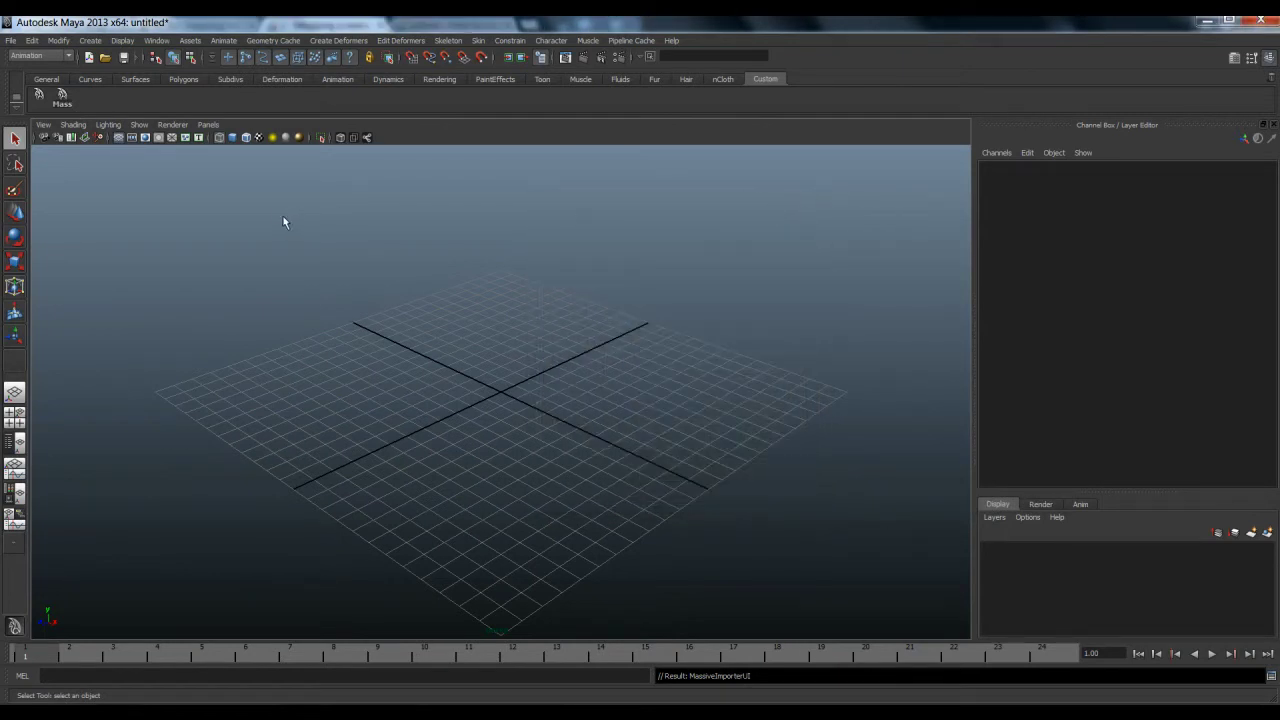
click(62, 97)
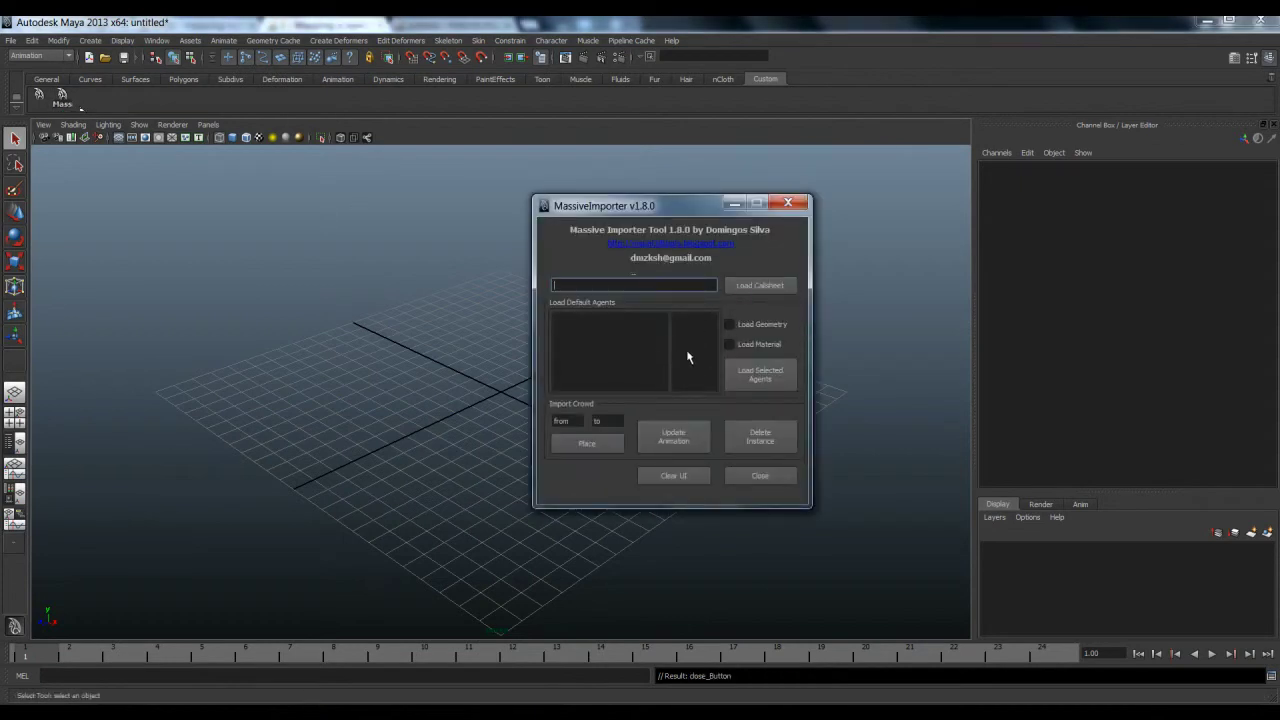
- Load the callsheet.csl file in MassiveImporter and pick the female agent
click(748, 288)
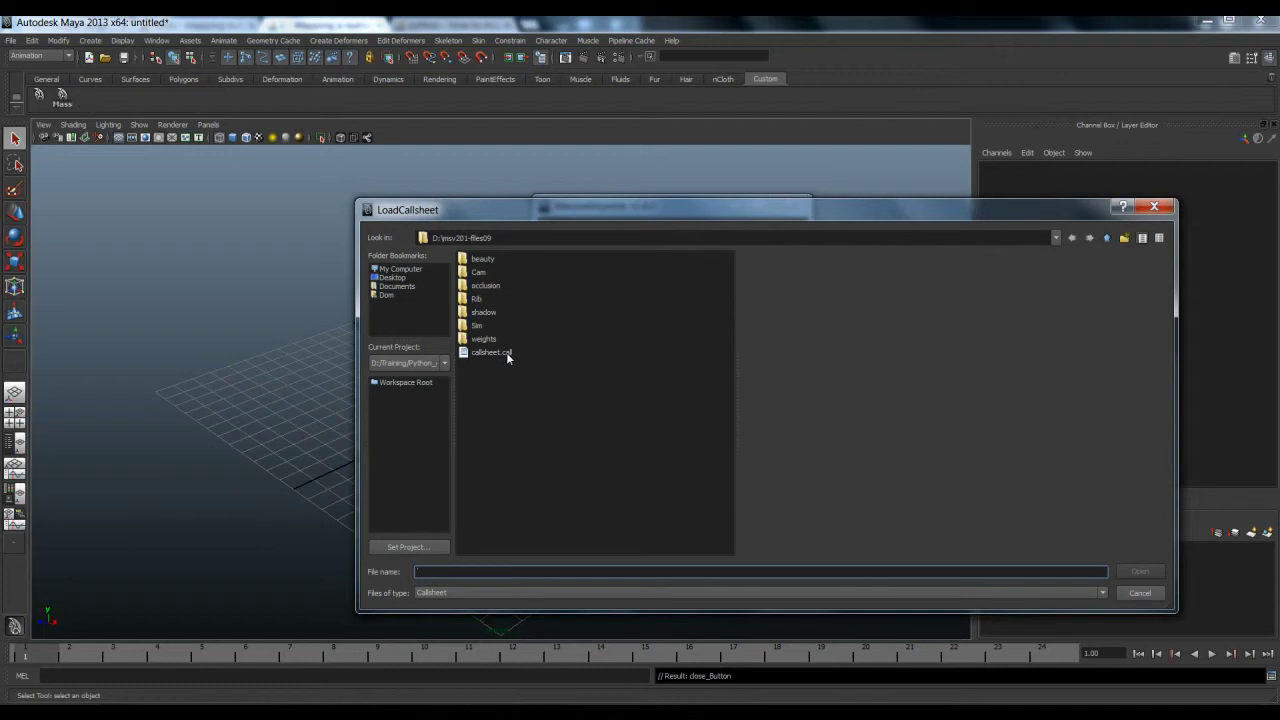
double_click(506, 354)
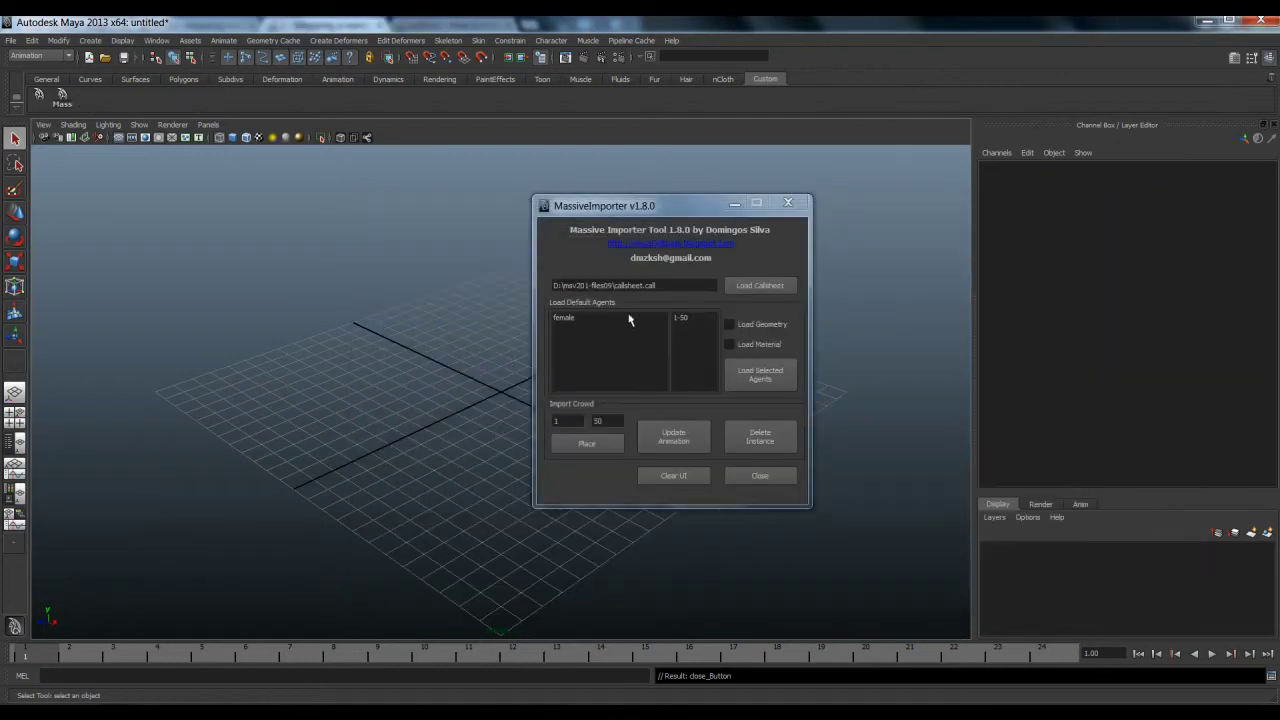
click(563, 320)
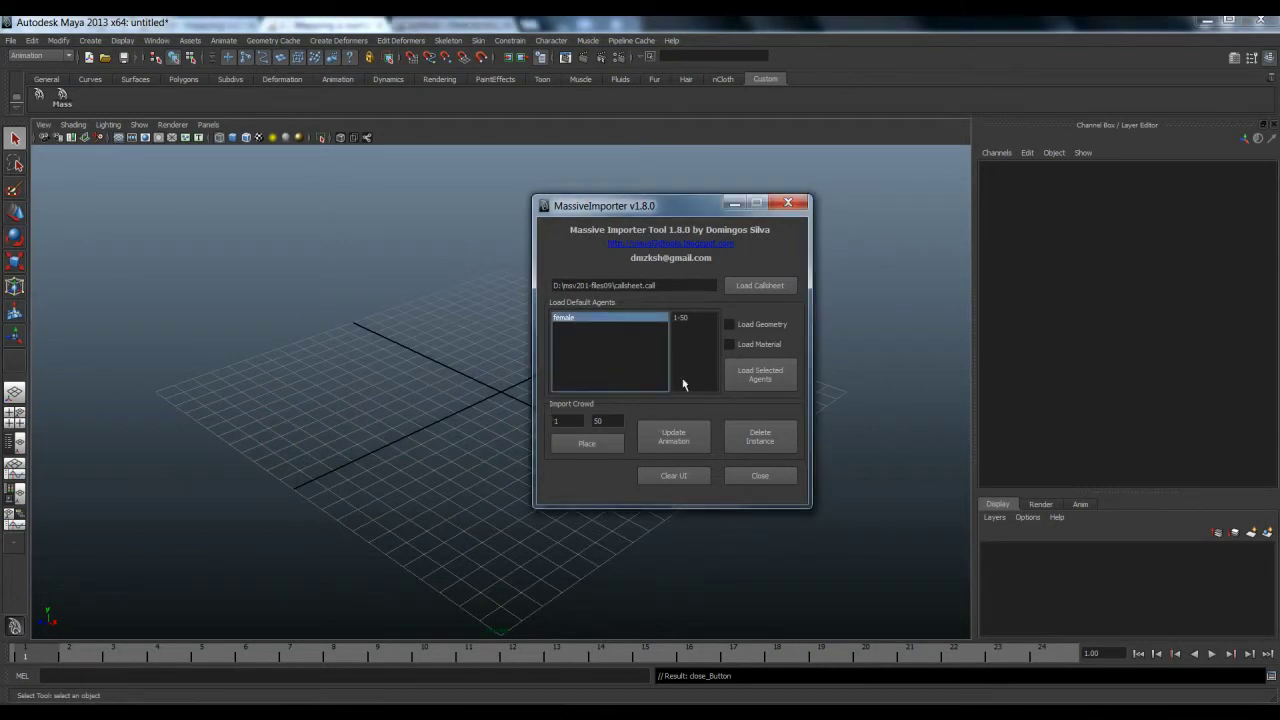
- Load the female agent with materials, dismiss the four OBJ warnings, and frame her figure
click(752, 343)
click(753, 387)
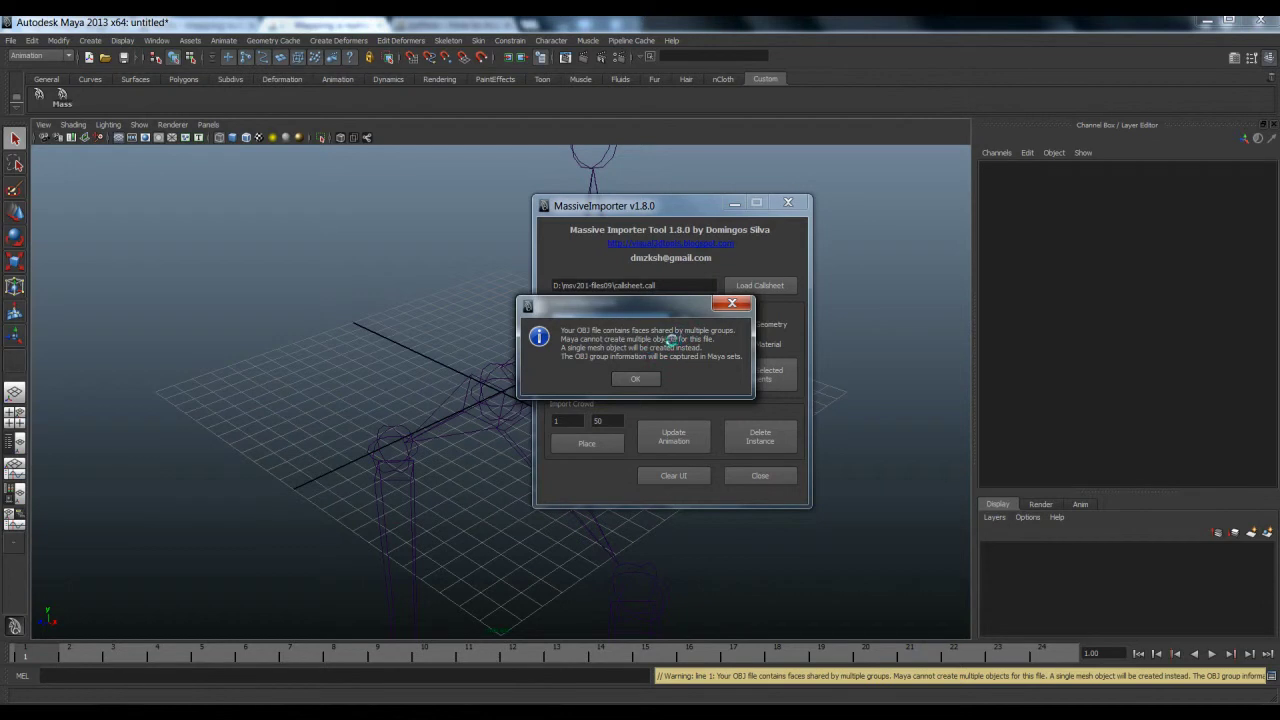
click(638, 377)
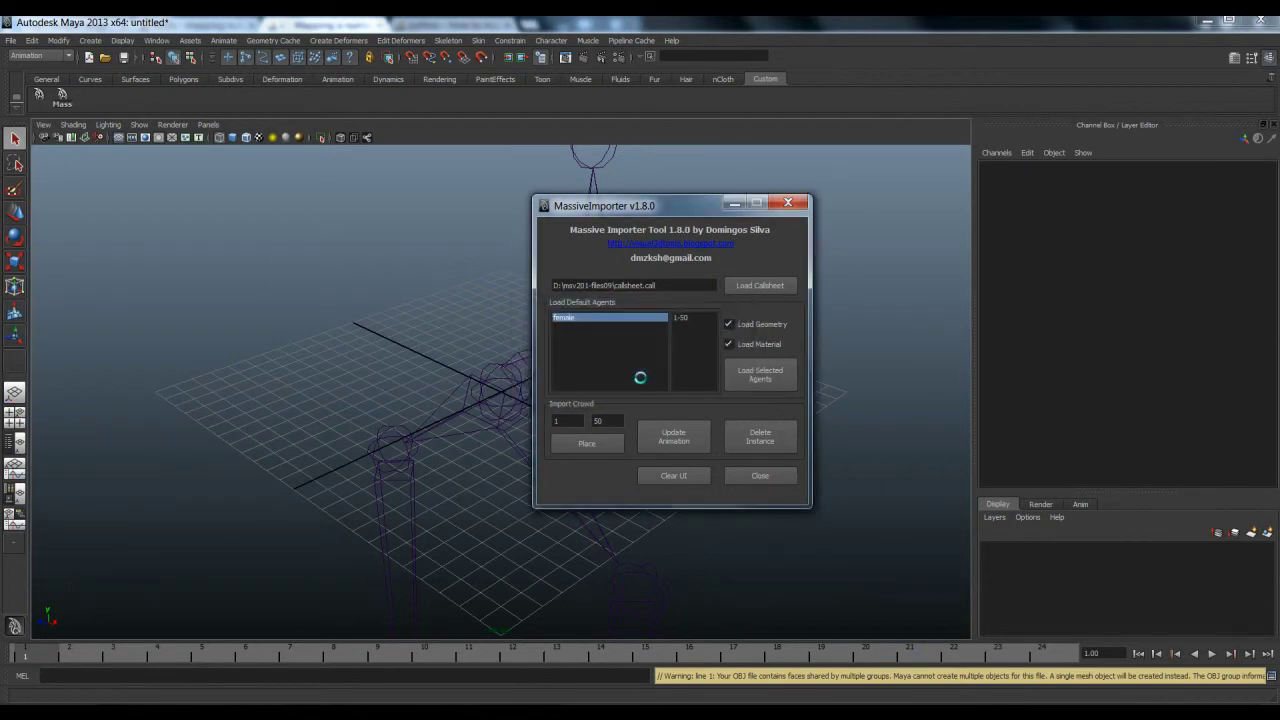
click(638, 377)
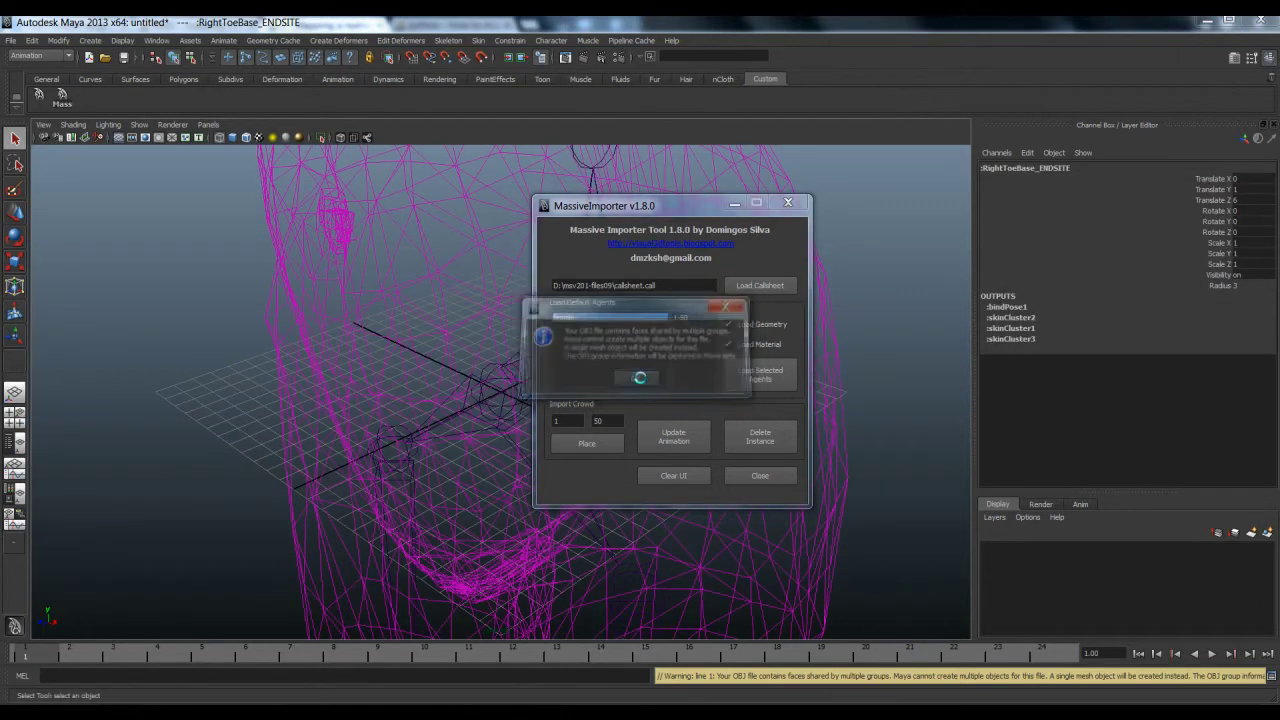
click(638, 377)
click(638, 377)
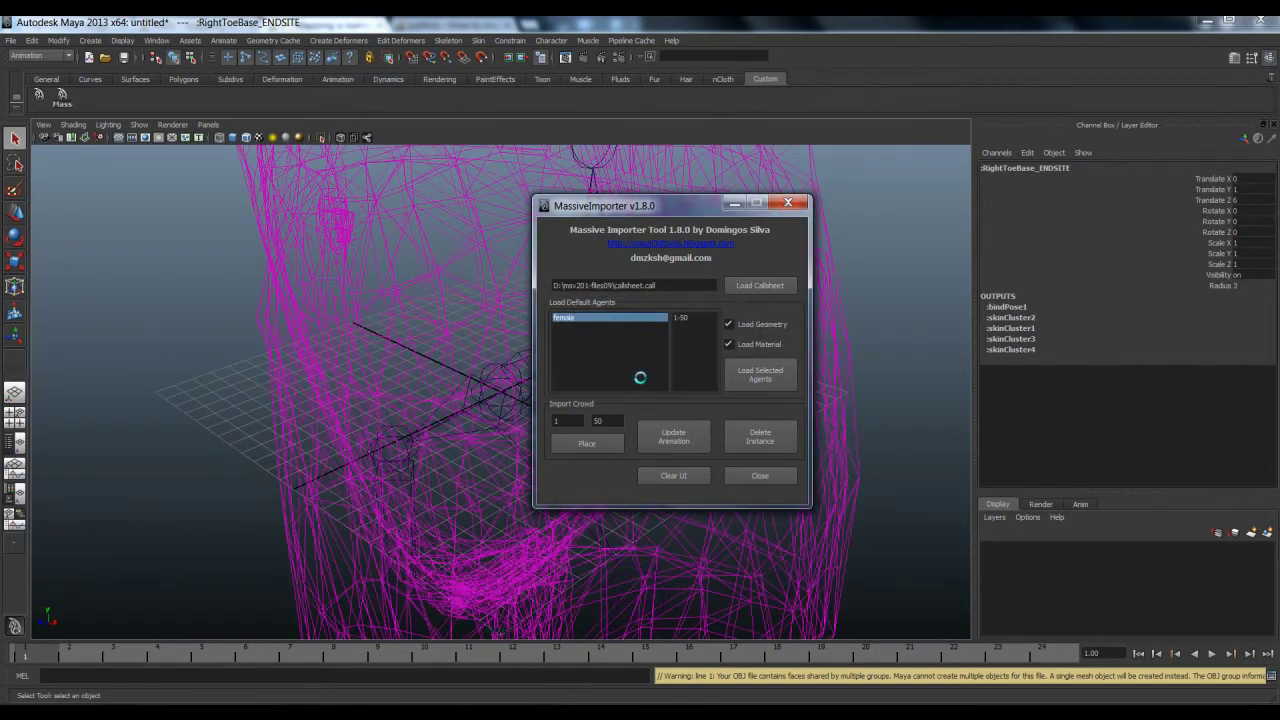
key(f)
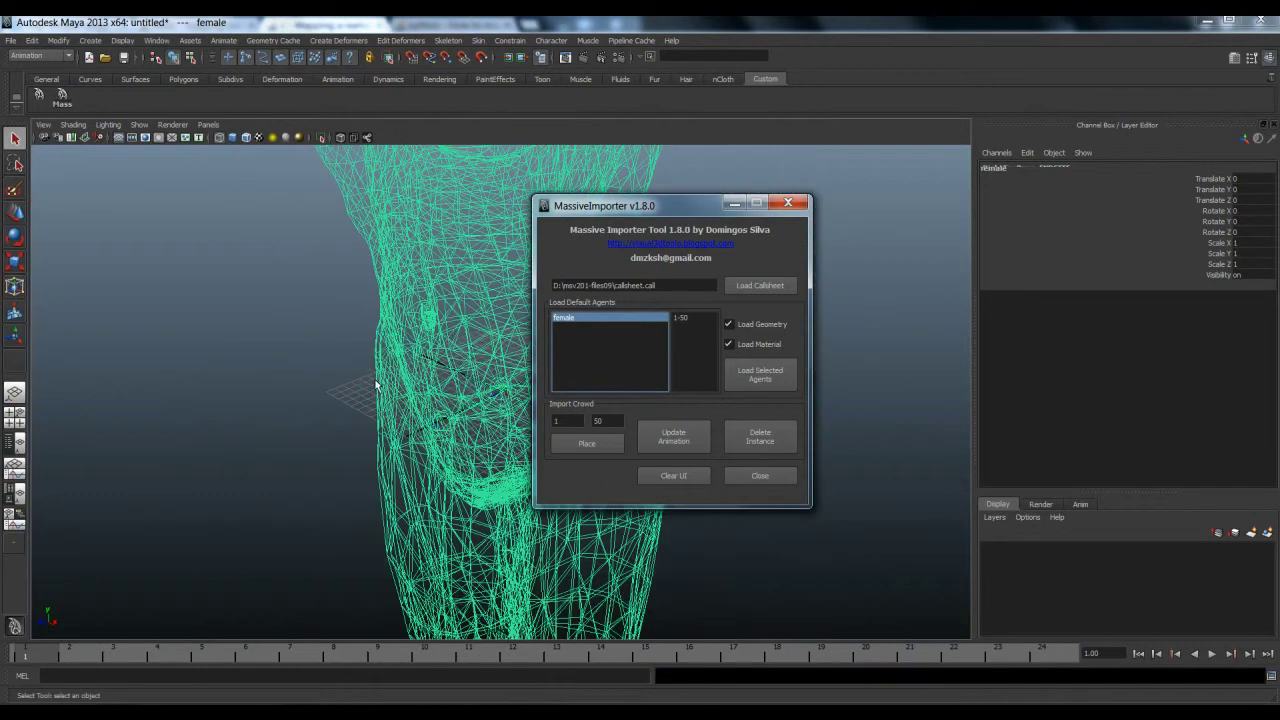
click(350, 380)
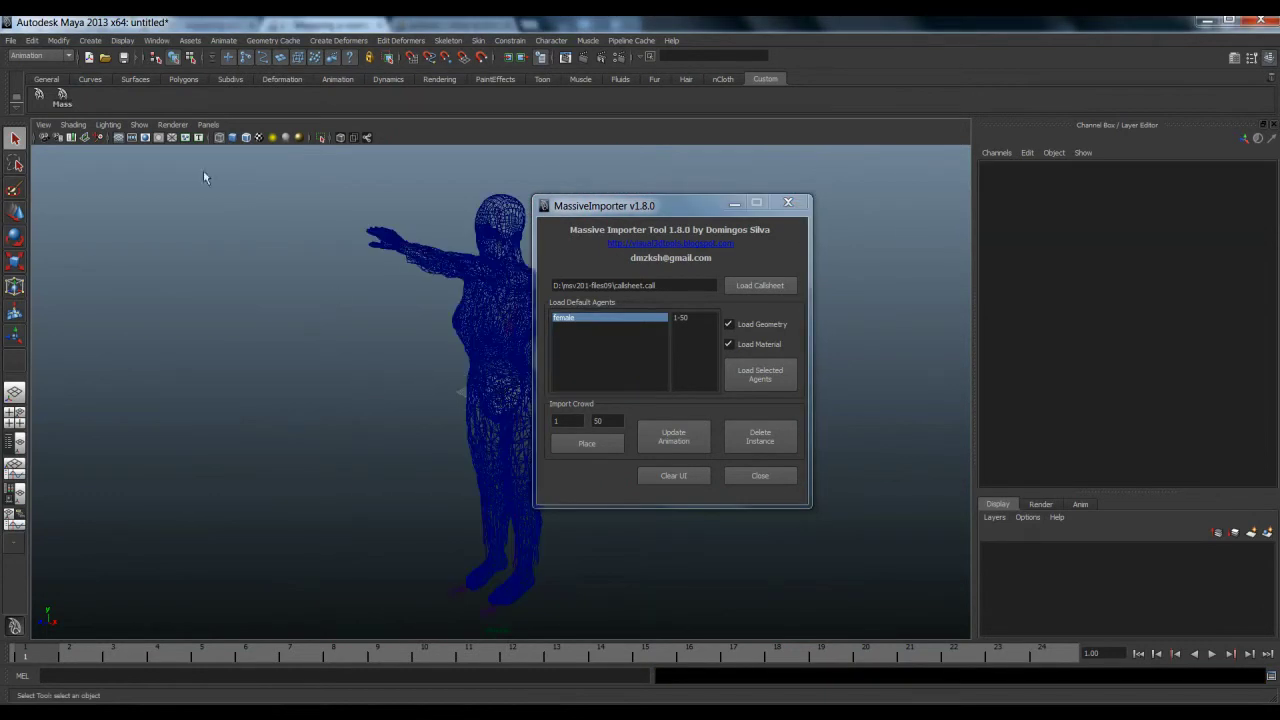
click(12, 41)
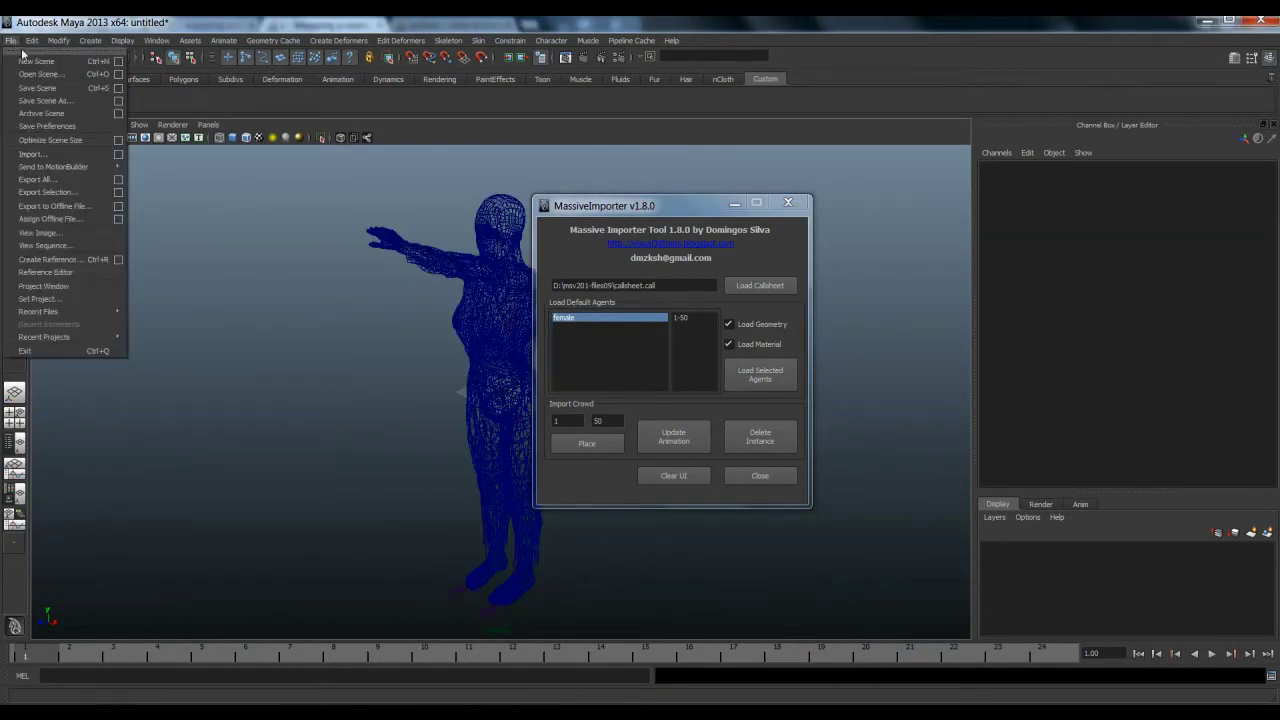
- Review the OBJ import options and save them
click(117, 155)
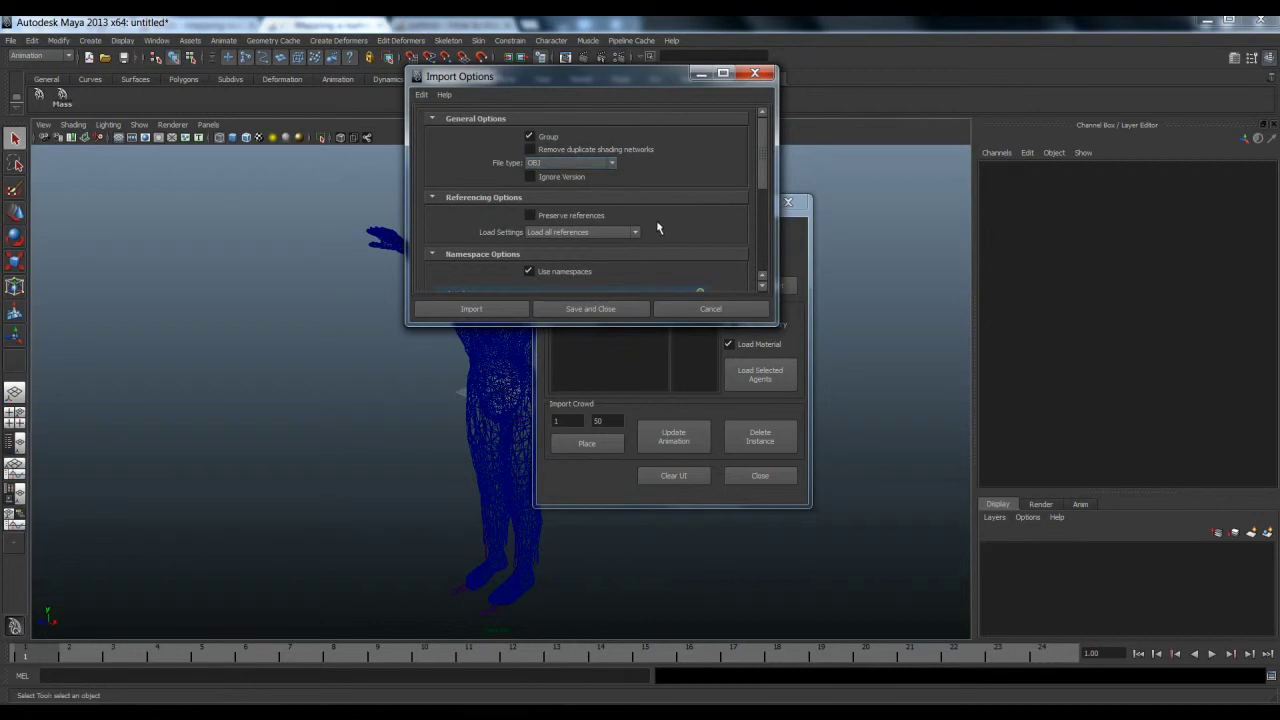
scroll(659, 229, down, 2)
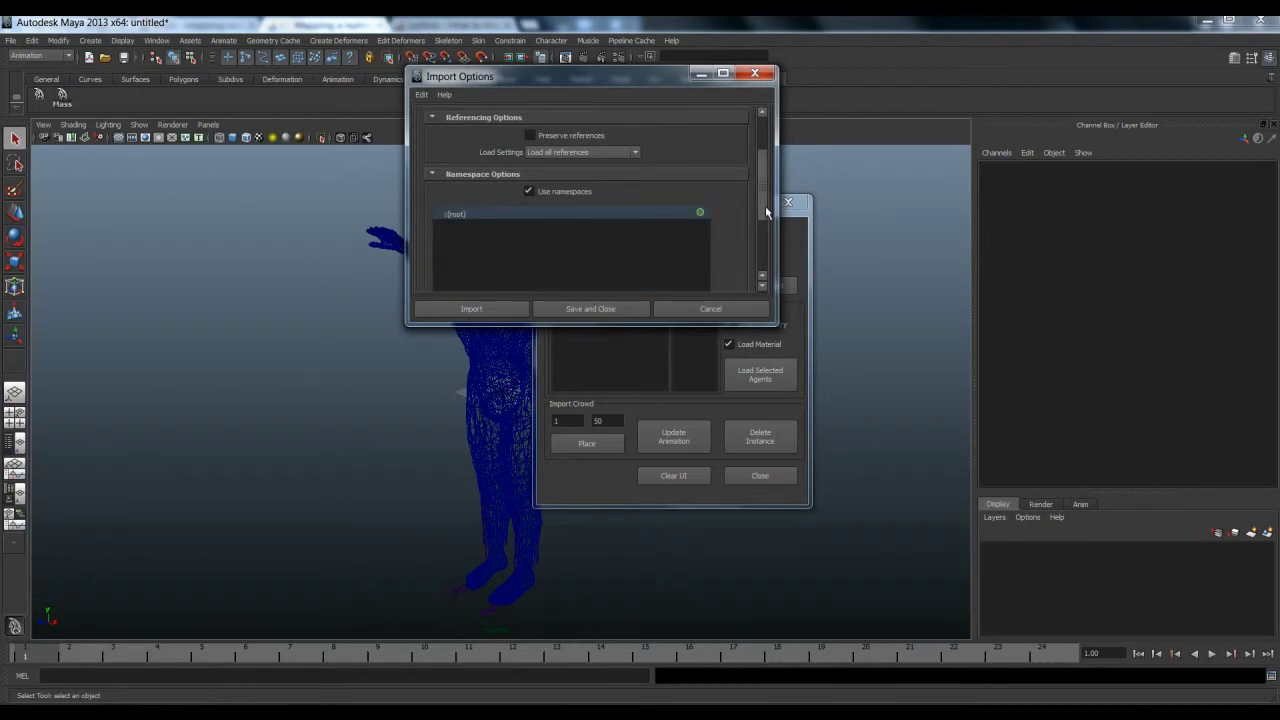
scroll(765, 205, down, 3)
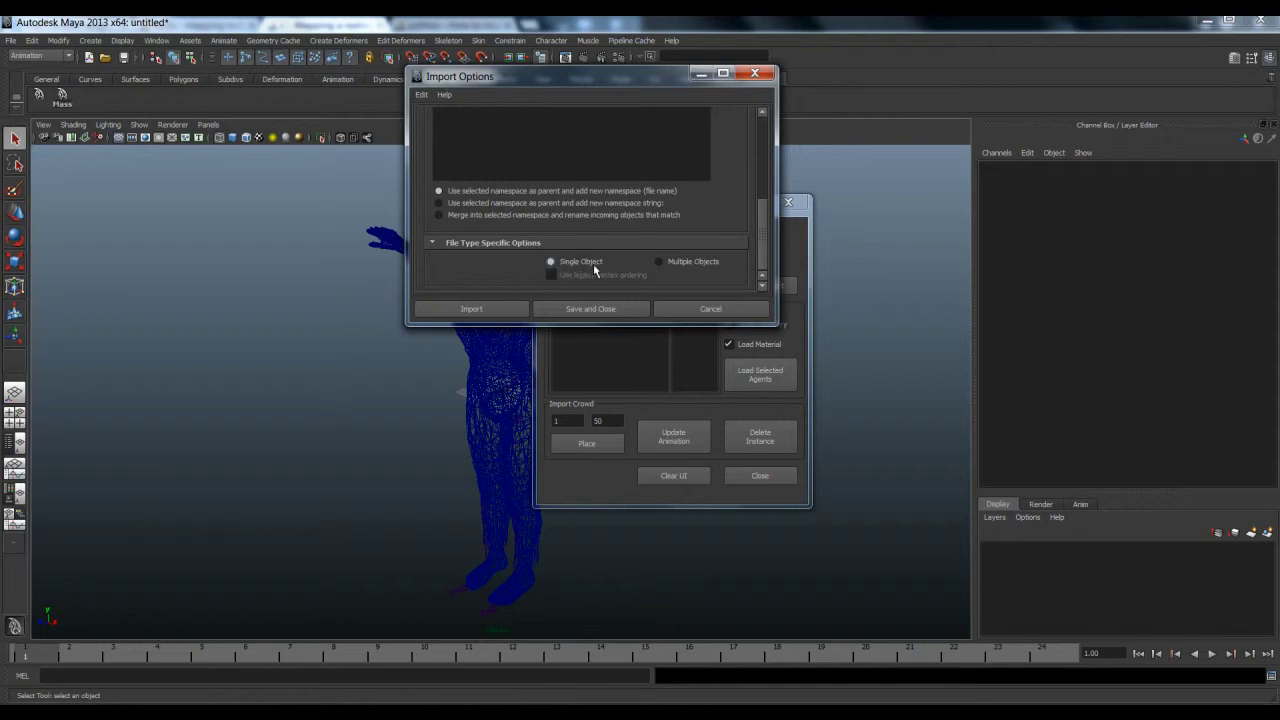
click(602, 308)
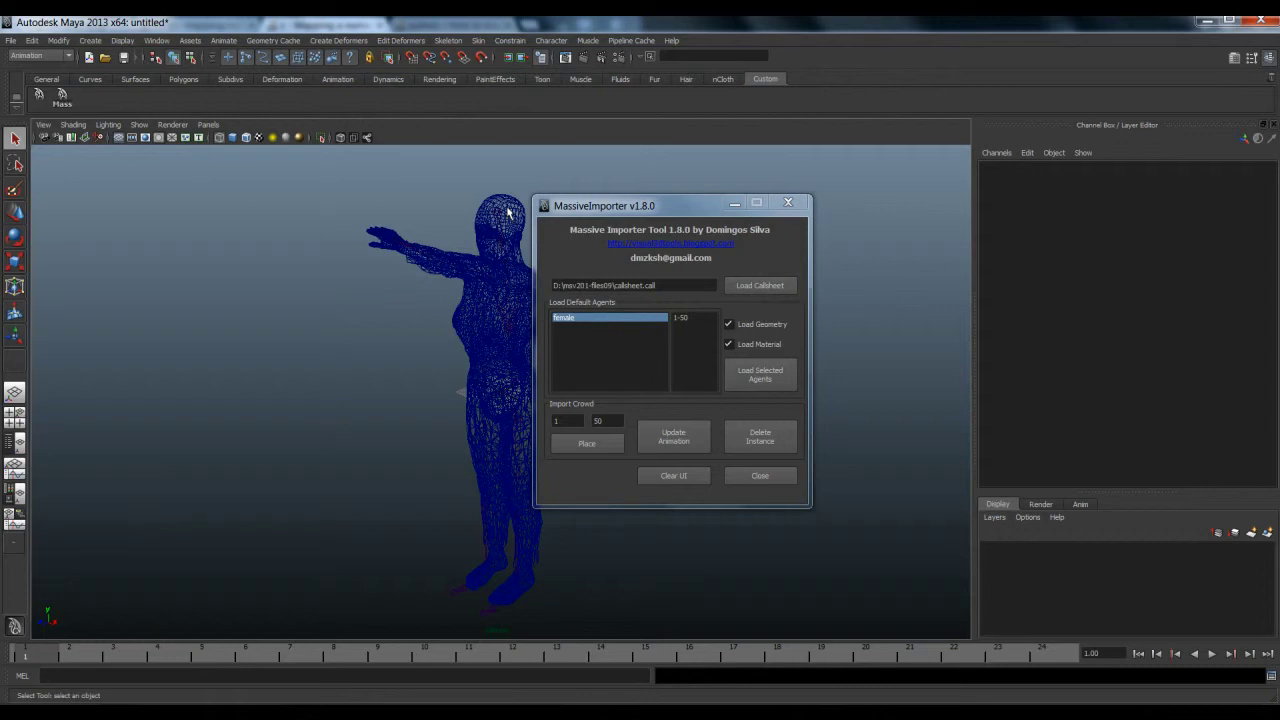
- Switch the viewport to Smooth Shade All
click(84, 130)
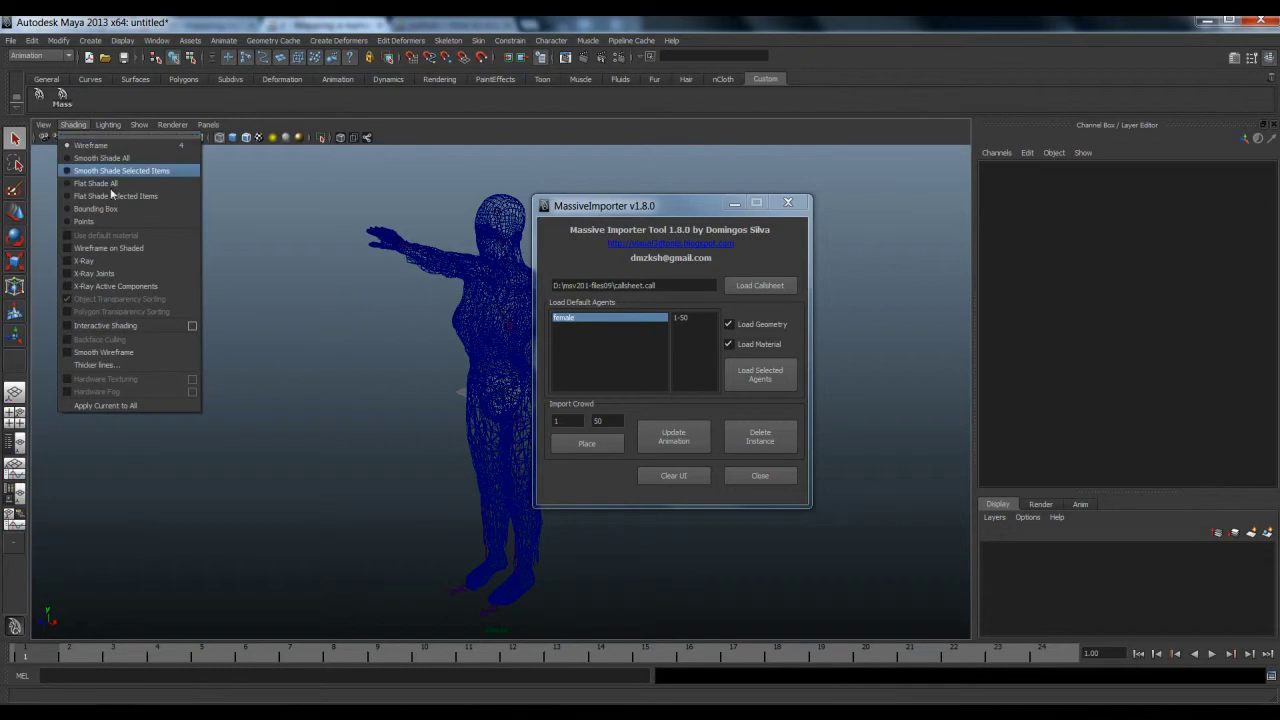
click(105, 158)
click(73, 124)
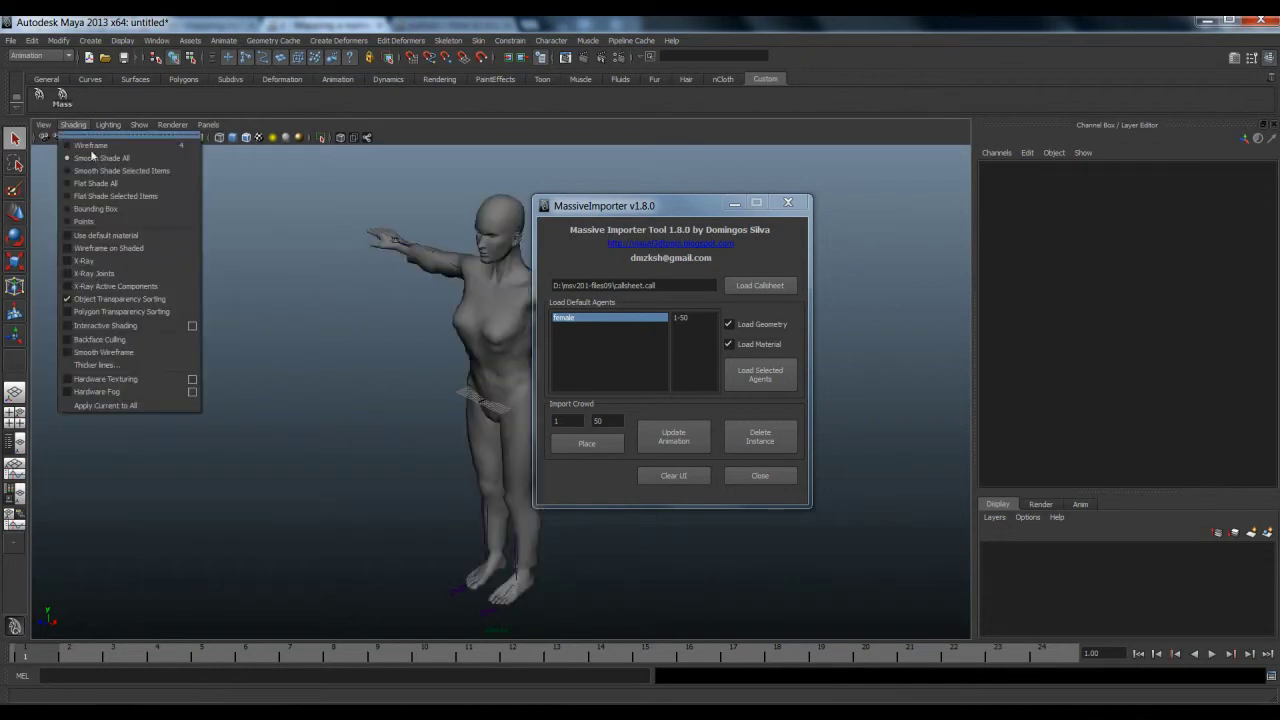
- Enable Hardware Texturing and move the importer window off the figure
click(116, 380)
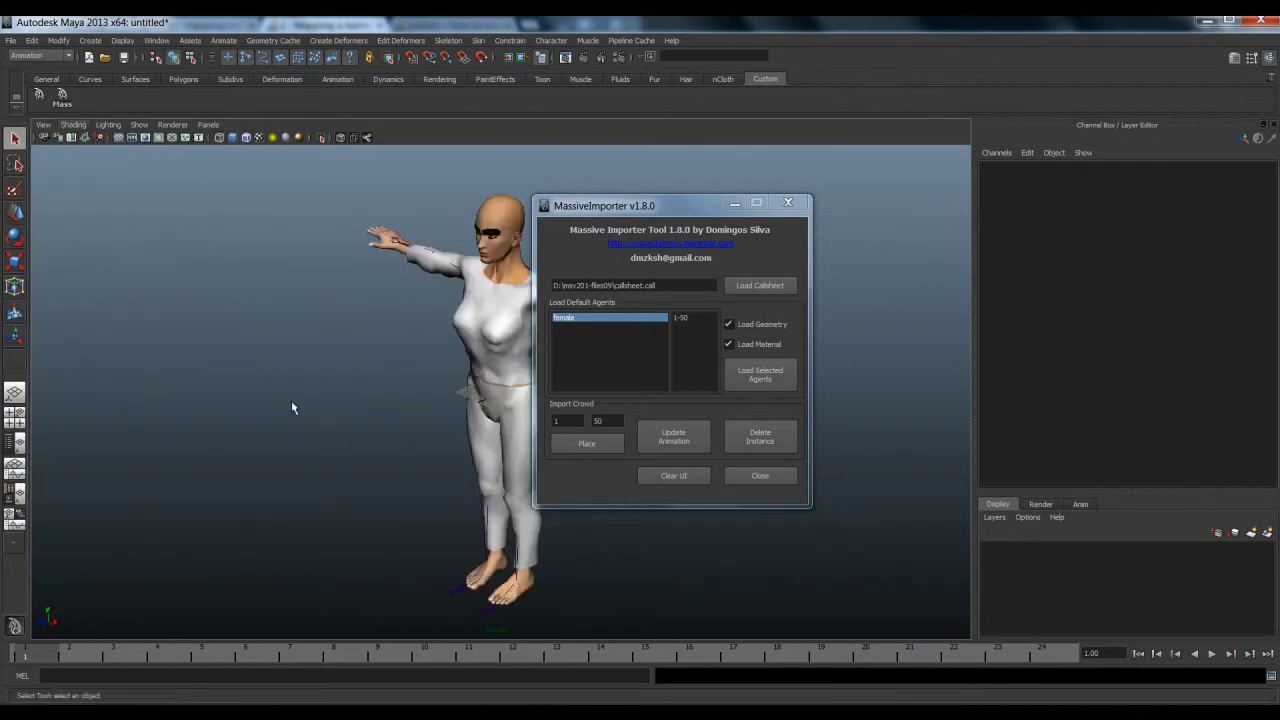
drag(636, 210, 857, 197)
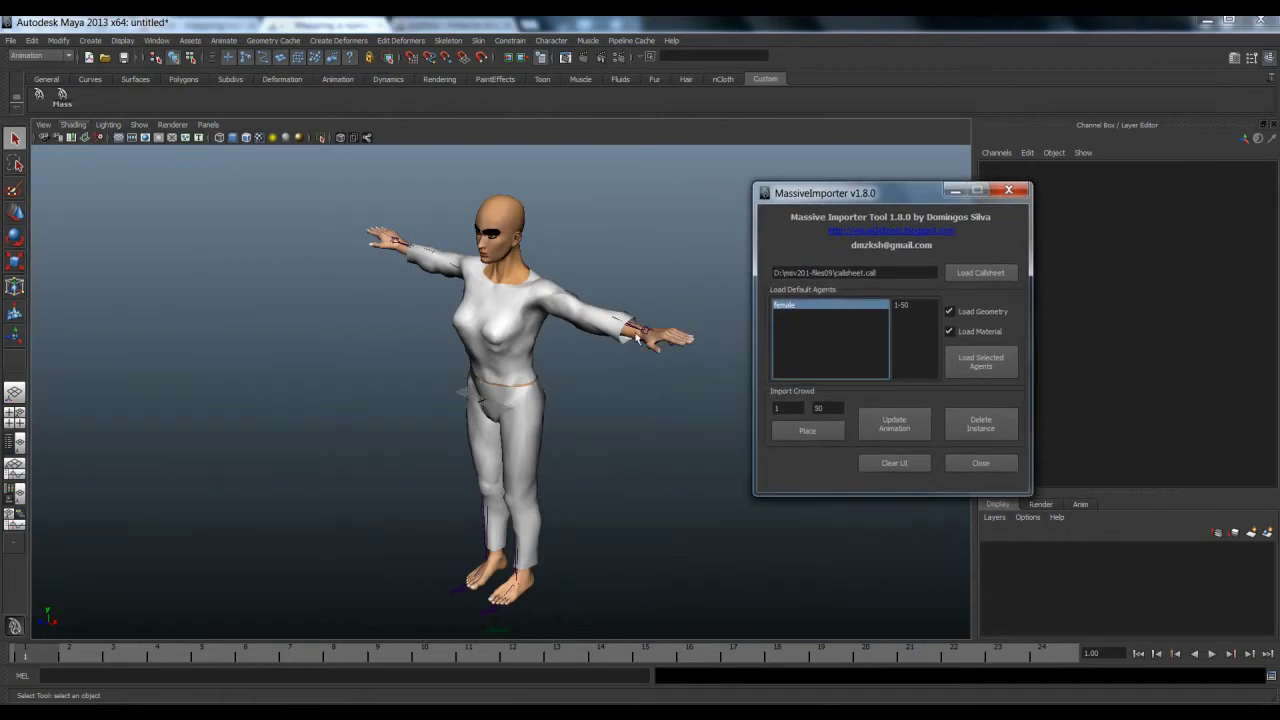
alt+drag(638, 339, 610, 364)
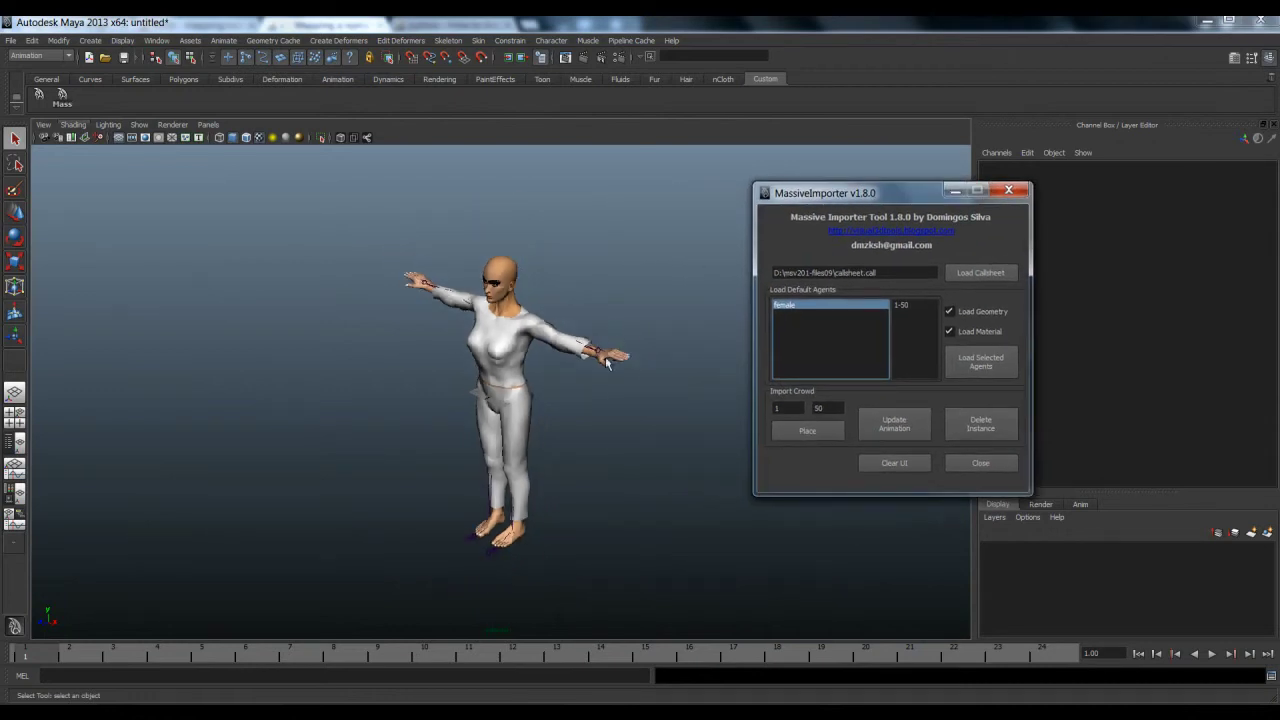
- Show the Persp/Outliner layout and expand female and Locator_female down to female_Hips
click(9, 443)
click(90, 157)
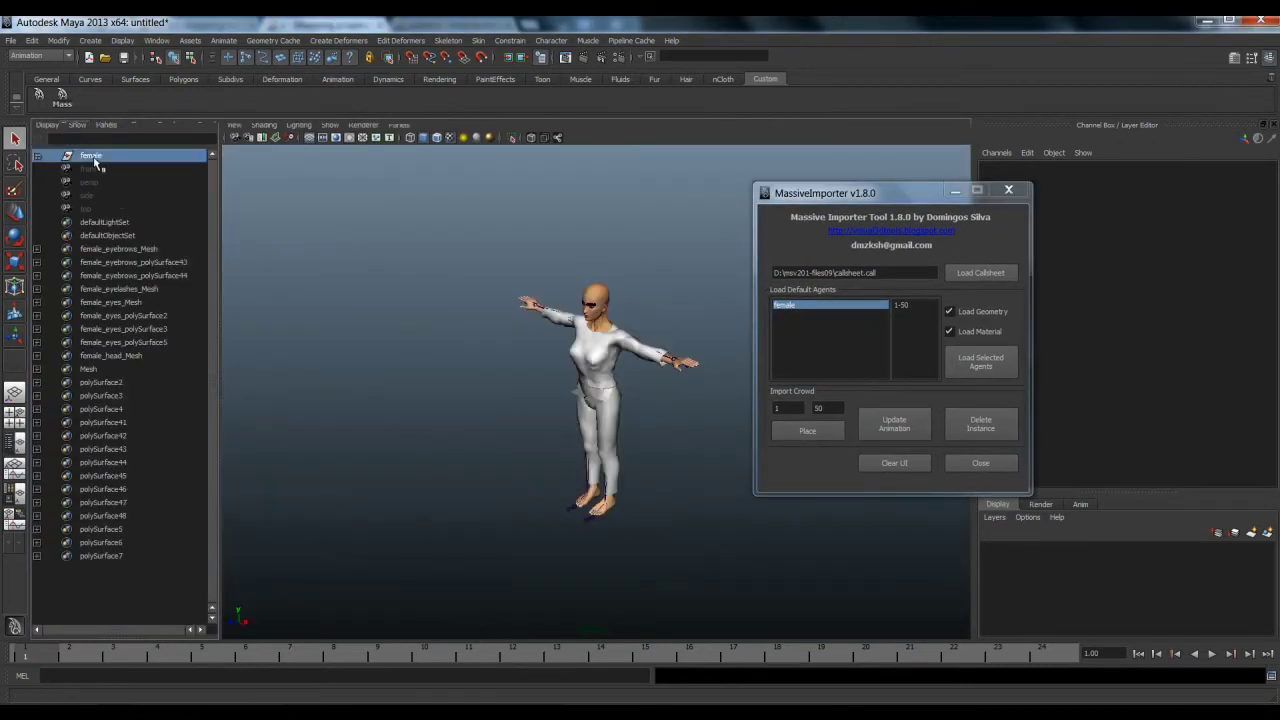
click(37, 155)
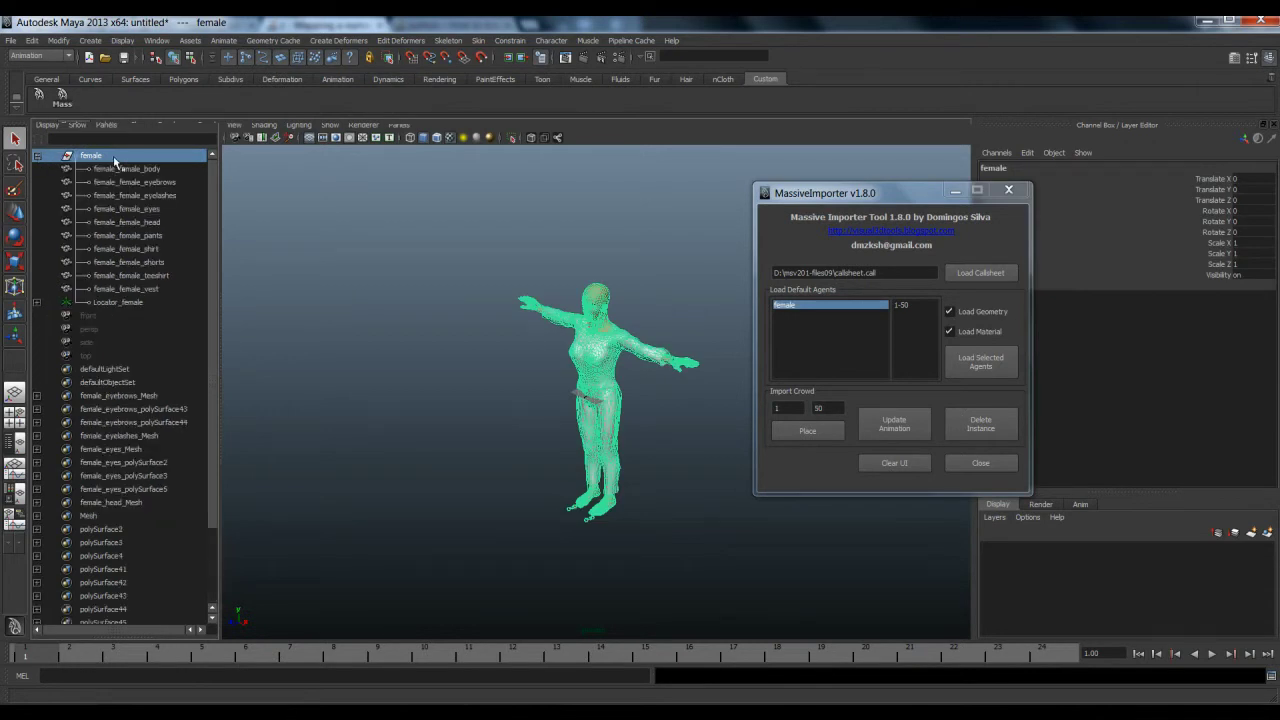
click(37, 302)
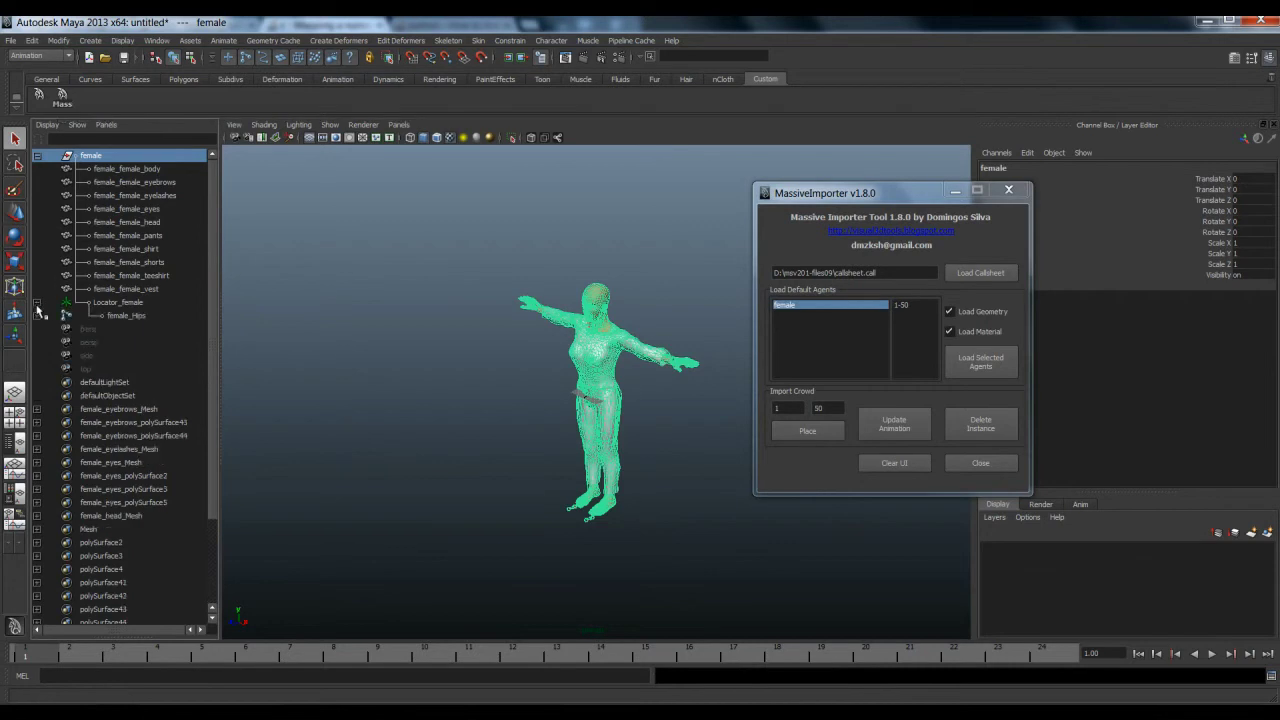
click(114, 316)
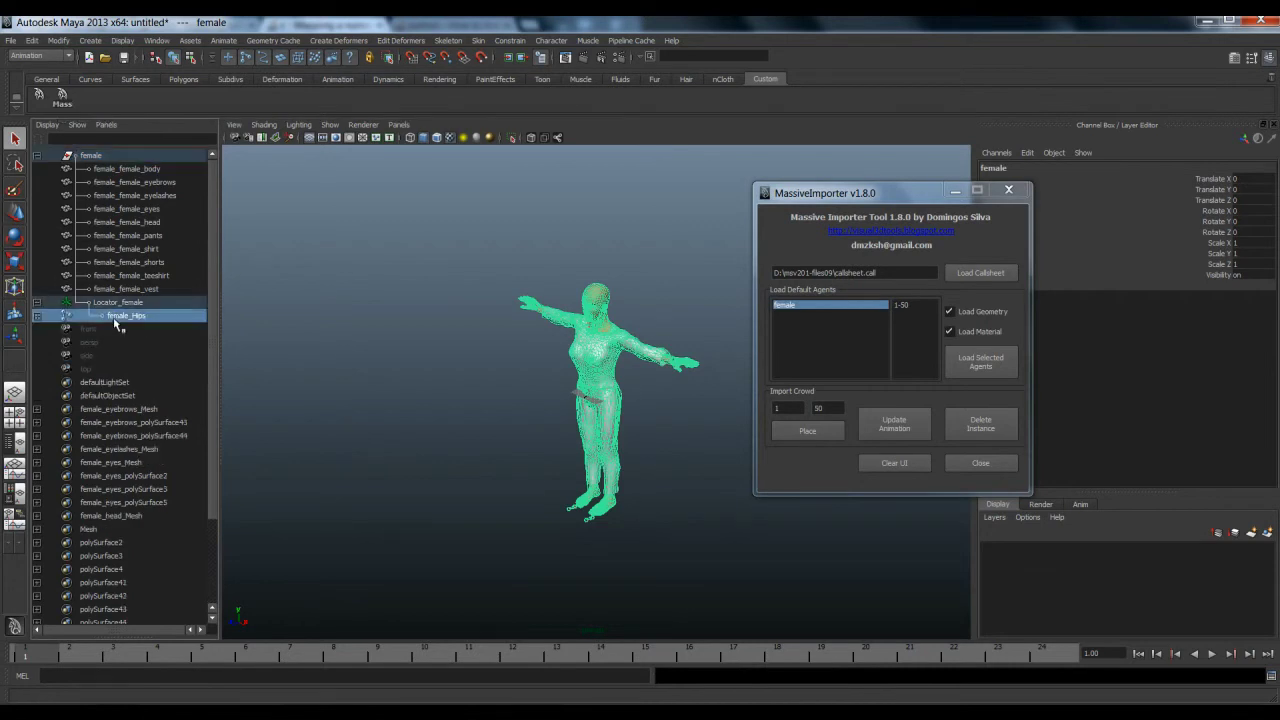
click(357, 356)
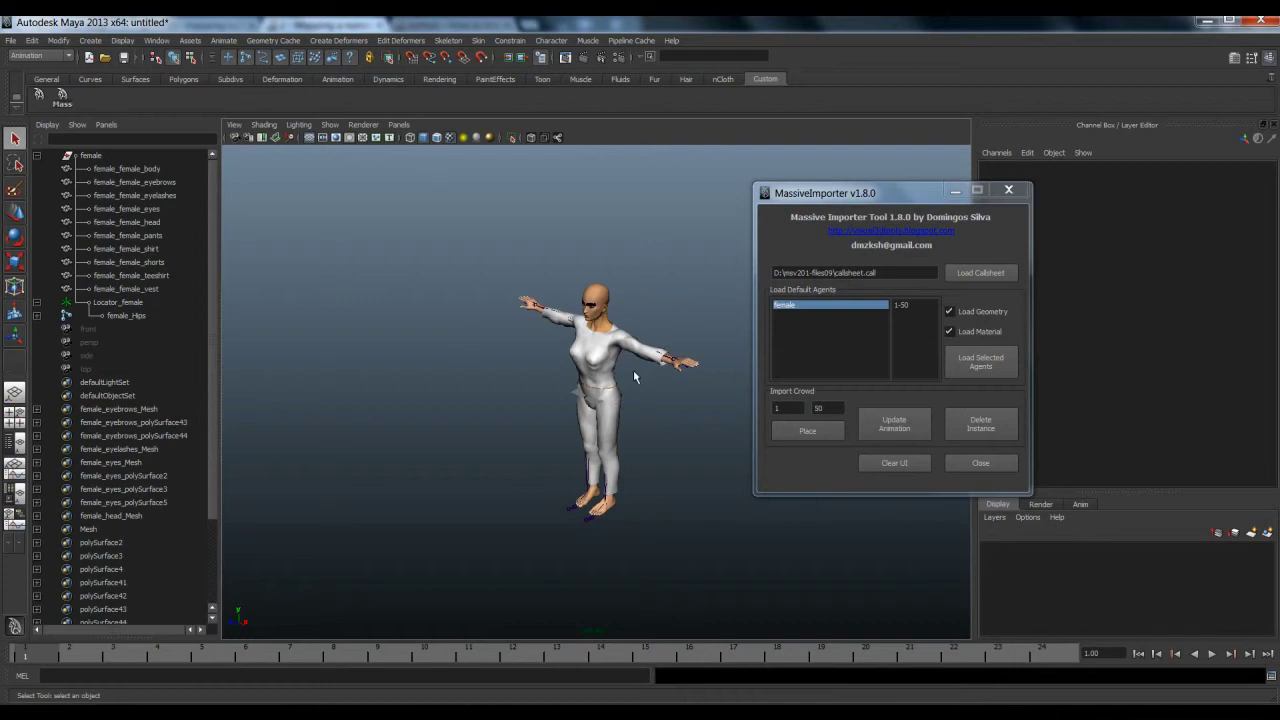
- Set the crowd end count to 2, place a test crowd, and collapse the female hierarchy
double_click(817, 408)
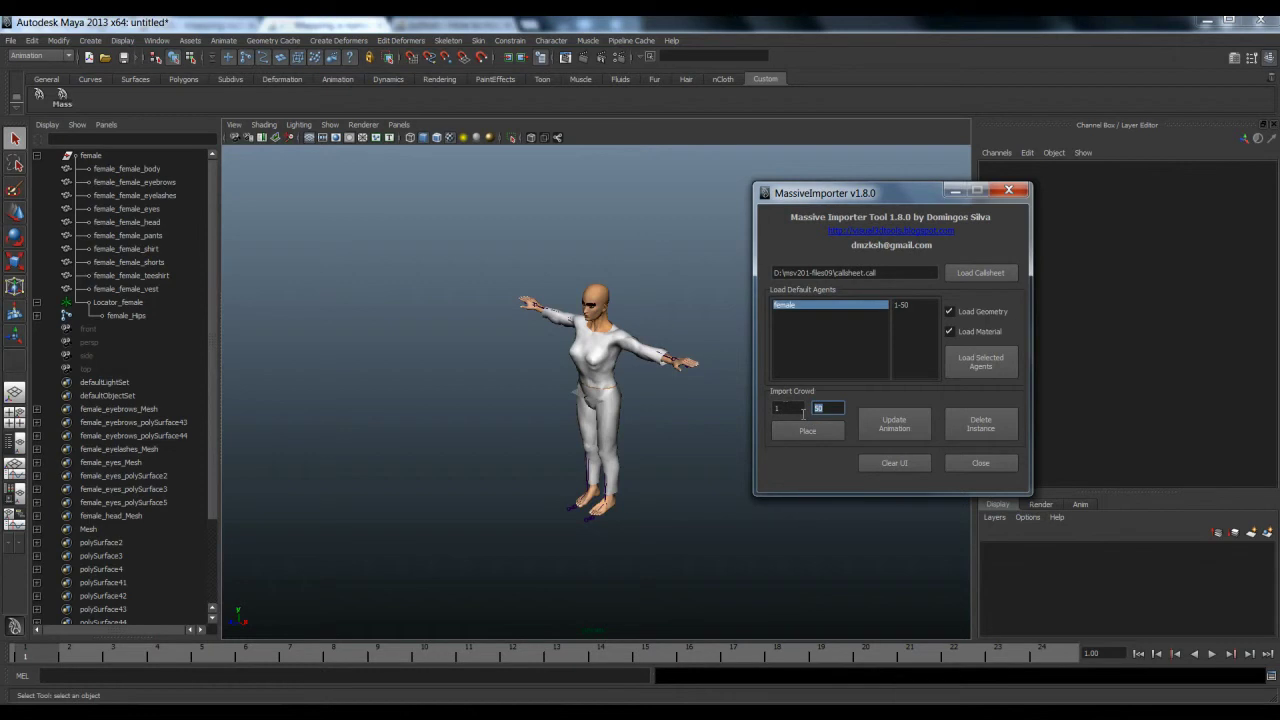
text(2)
click(812, 431)
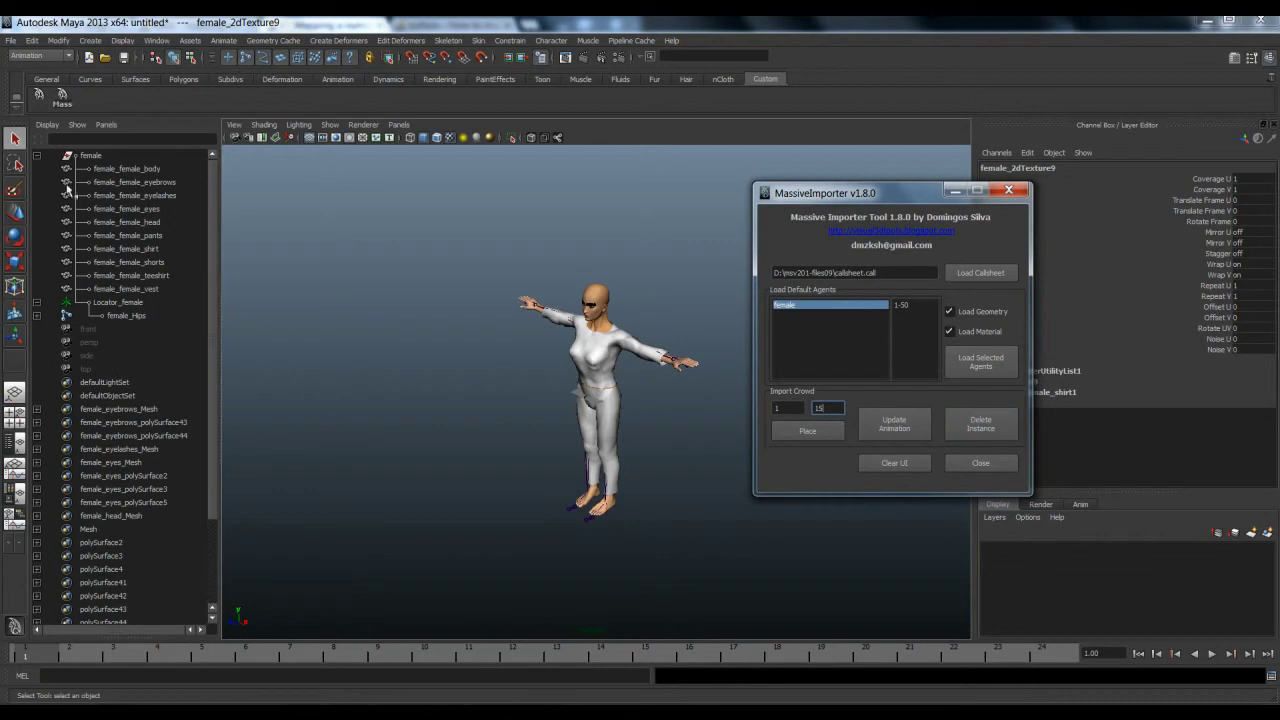
click(37, 155)
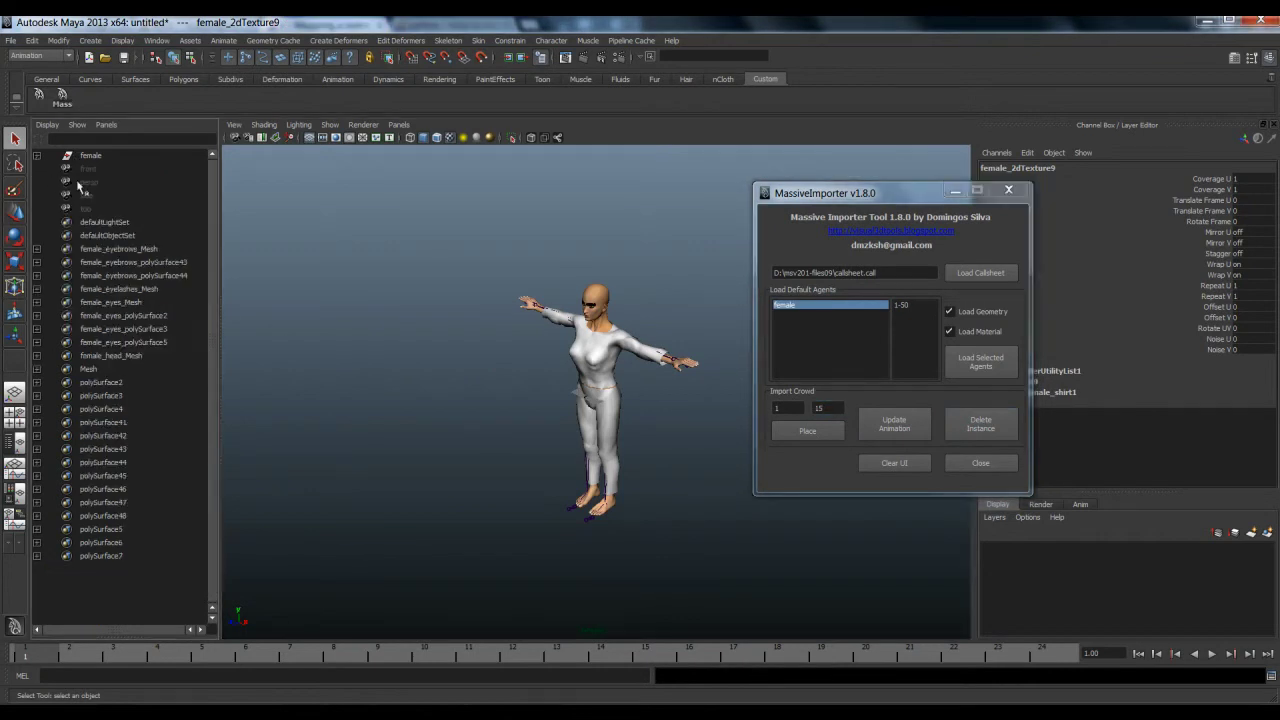
- Change the crowd end count to 50 and place the full crowd of agents
double_click(813, 408)
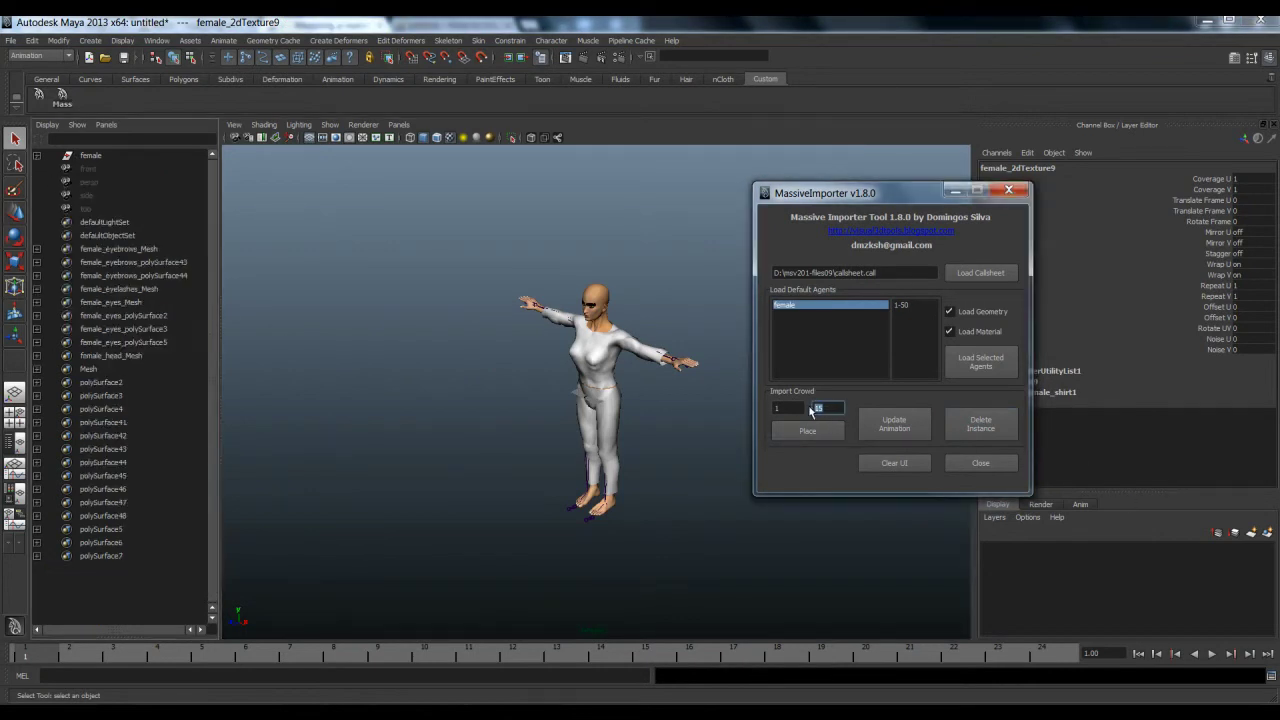
text(5)
click(807, 430)
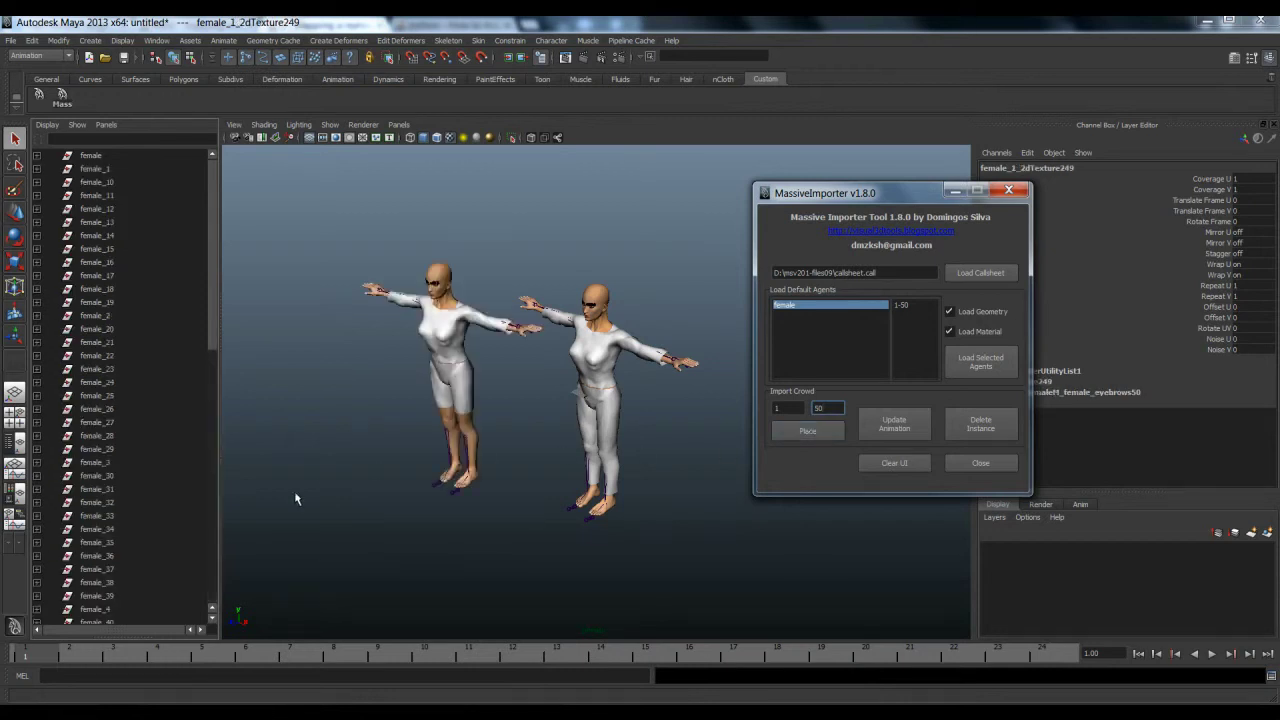
- Hide the original female agent by setting its Visibility to 0 in the Channel Box
scroll(476, 455, down, 3)
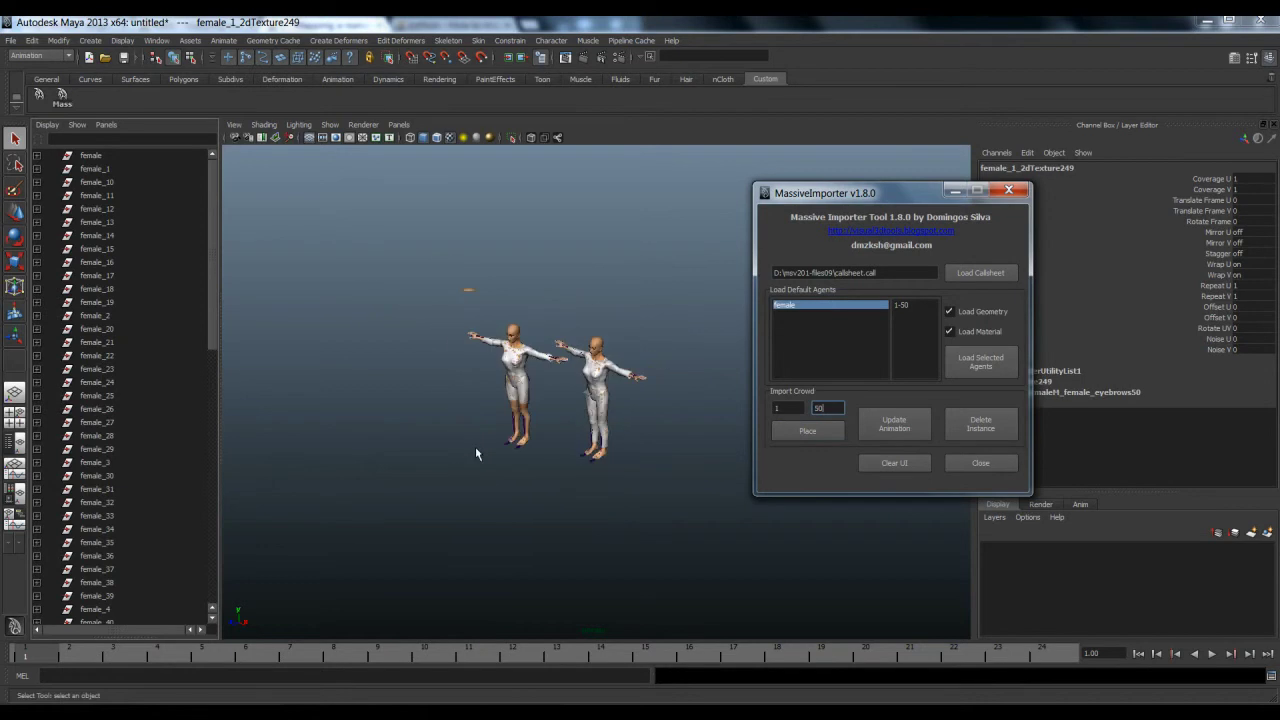
click(95, 157)
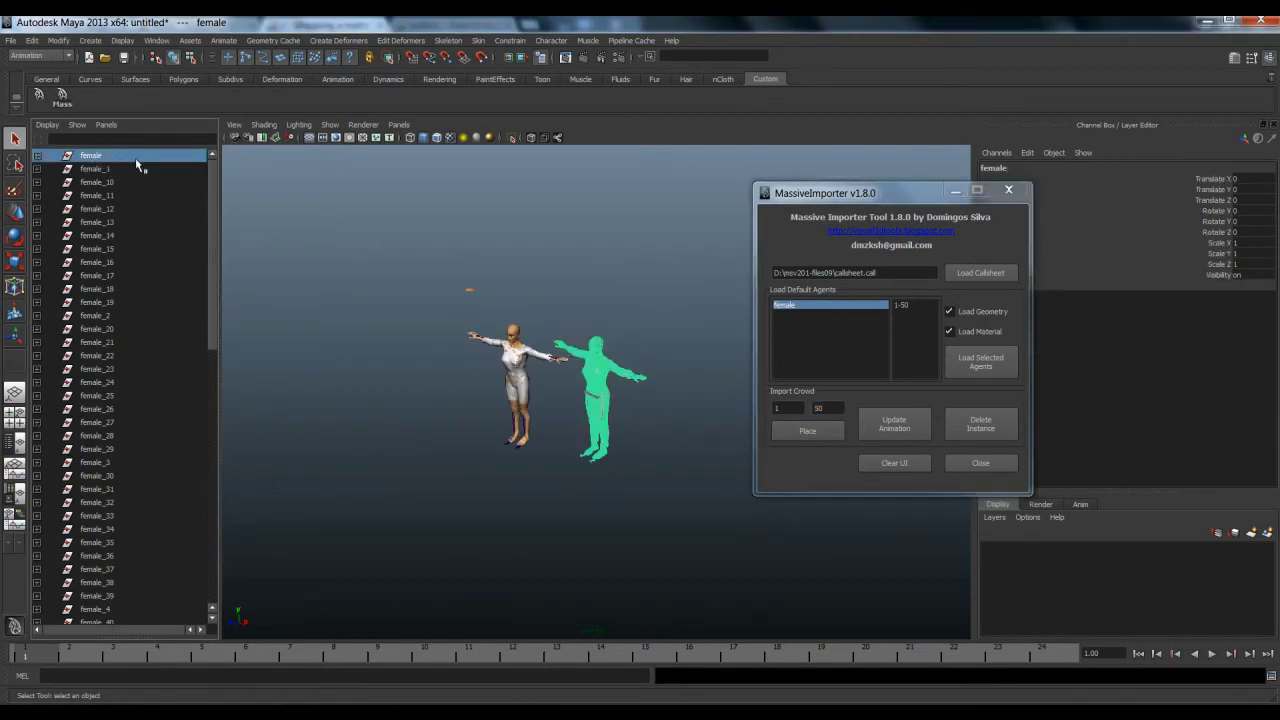
click(1254, 276)
text(0)
key(Return)
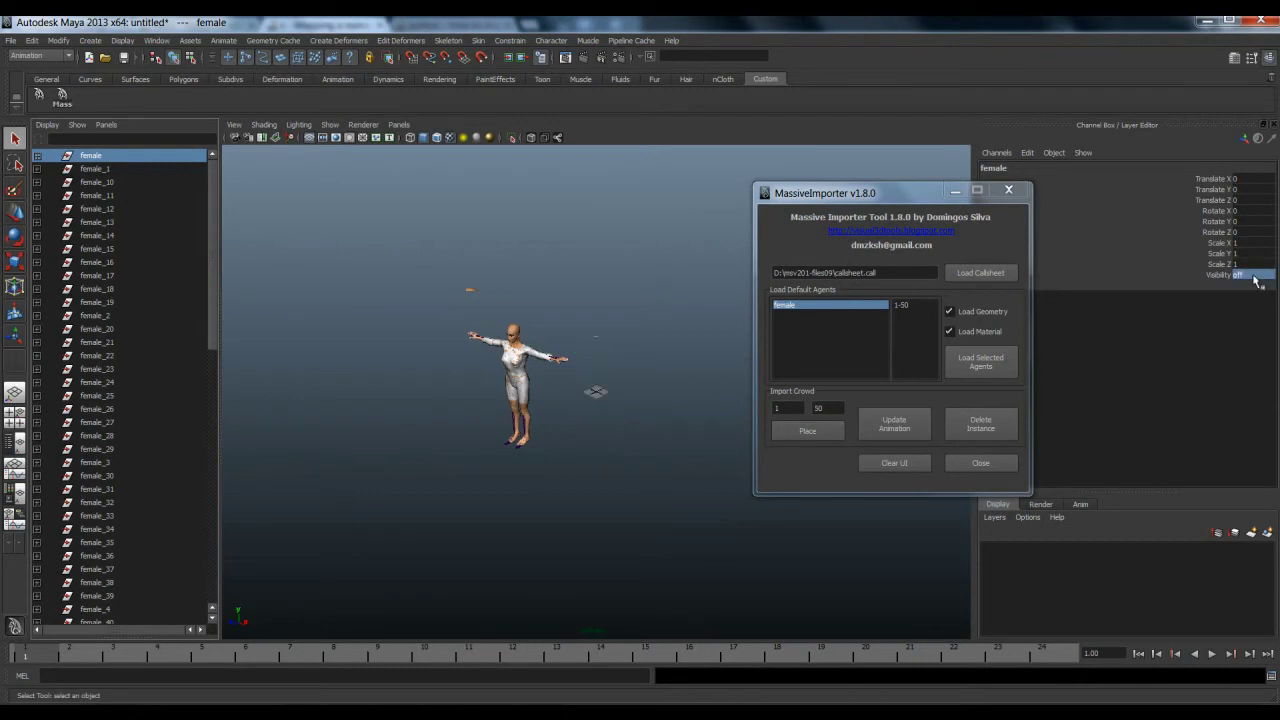
- Set the perspective camera's Near Clip to 5 and Far Clip to 100000
click(234, 125)
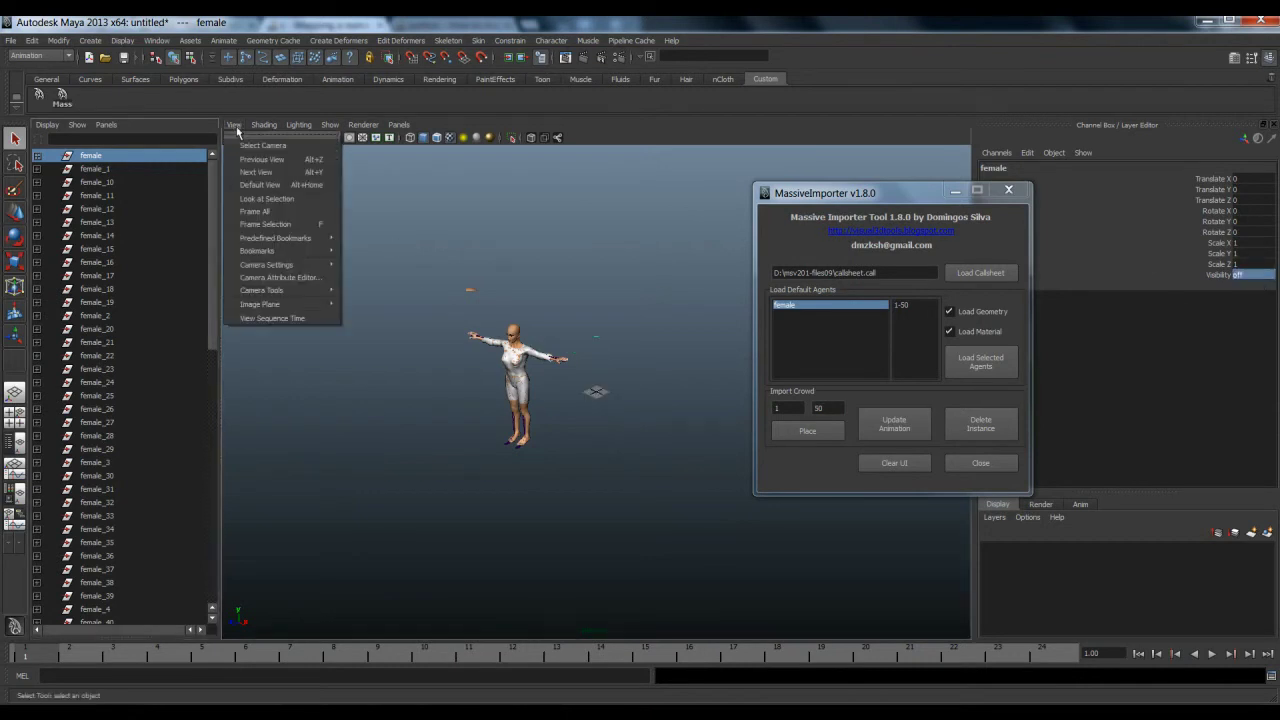
click(253, 147)
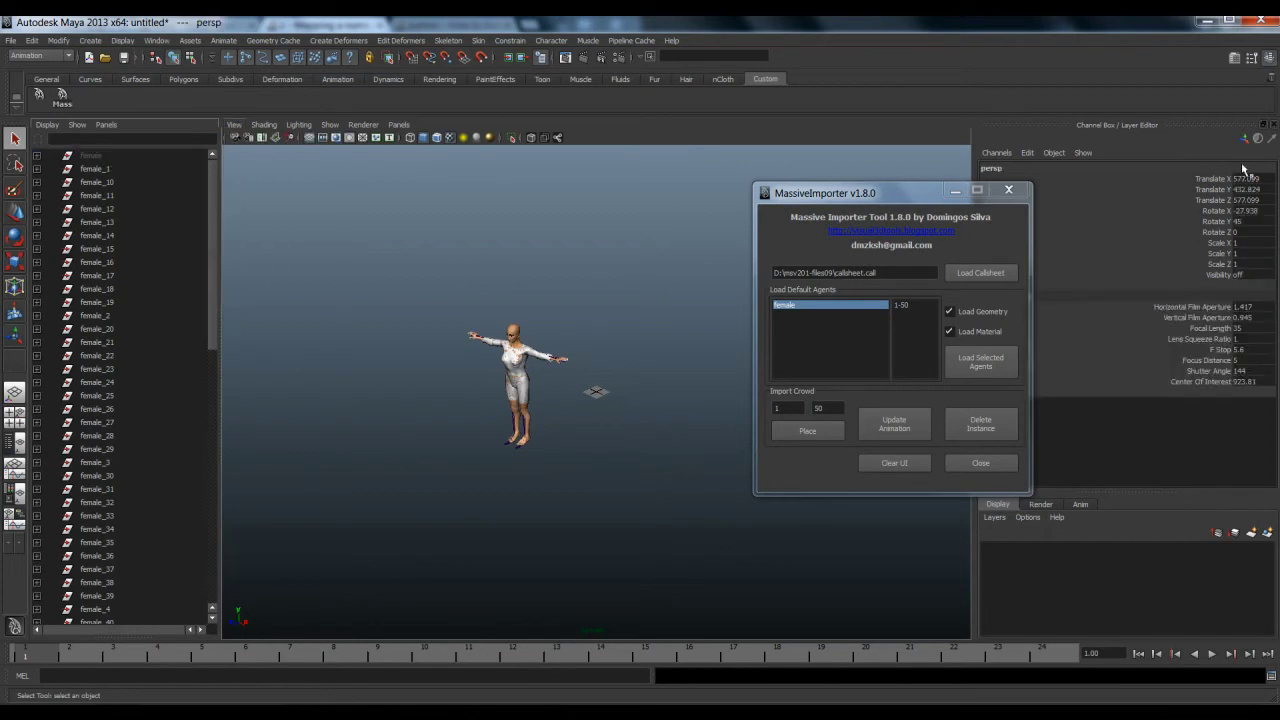
click(1238, 66)
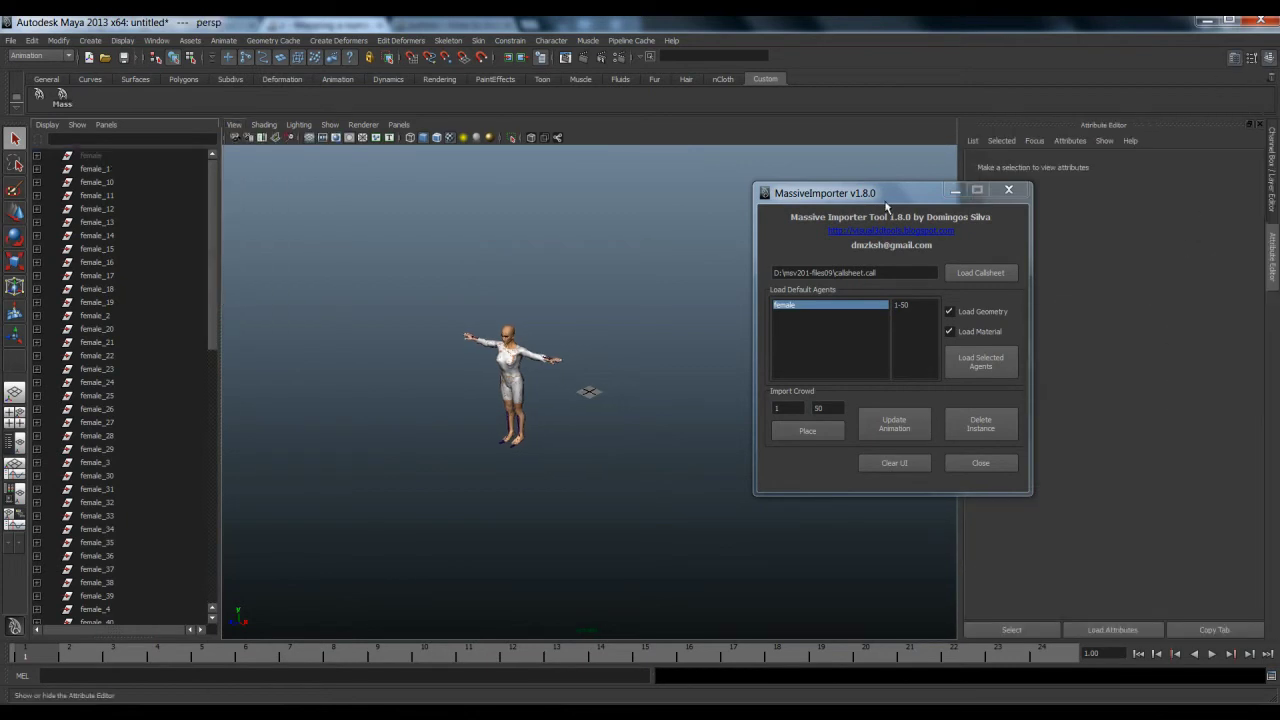
drag(863, 195, 758, 178)
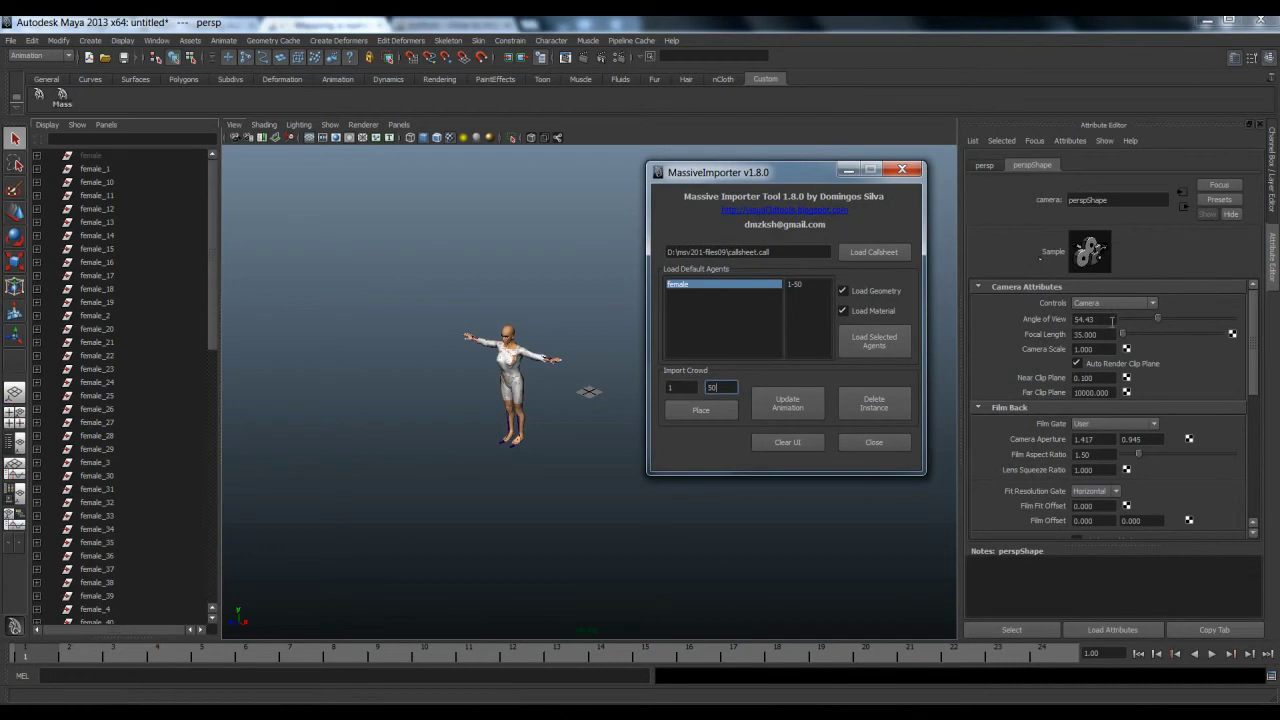
click(1088, 392)
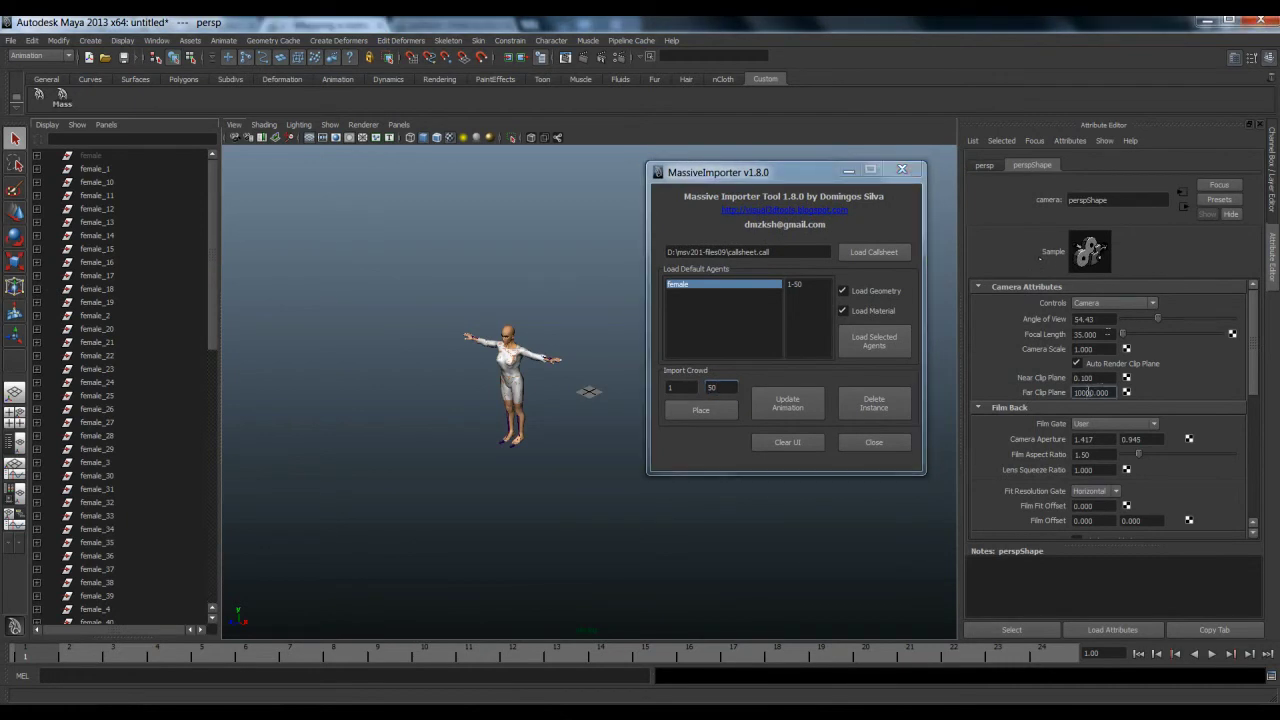
text(00)
key(Return)
double_click(1085, 377)
text(1)
key(Return)
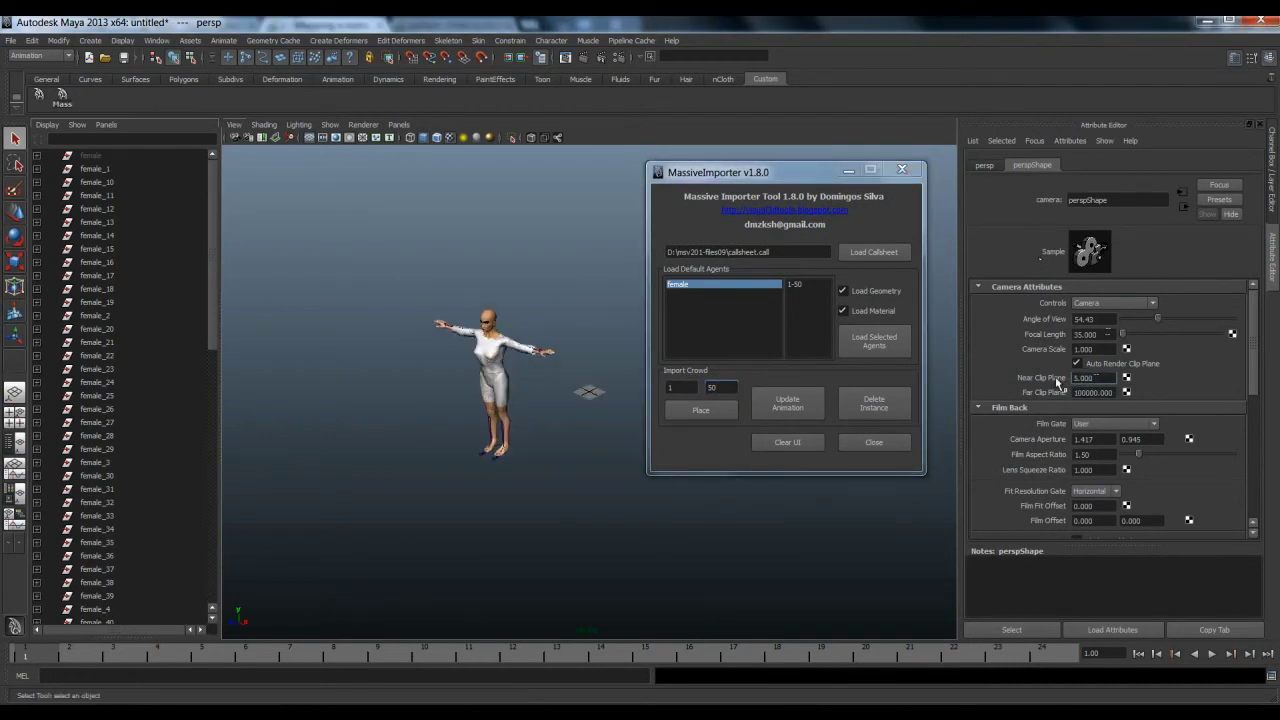
double_click(1077, 378)
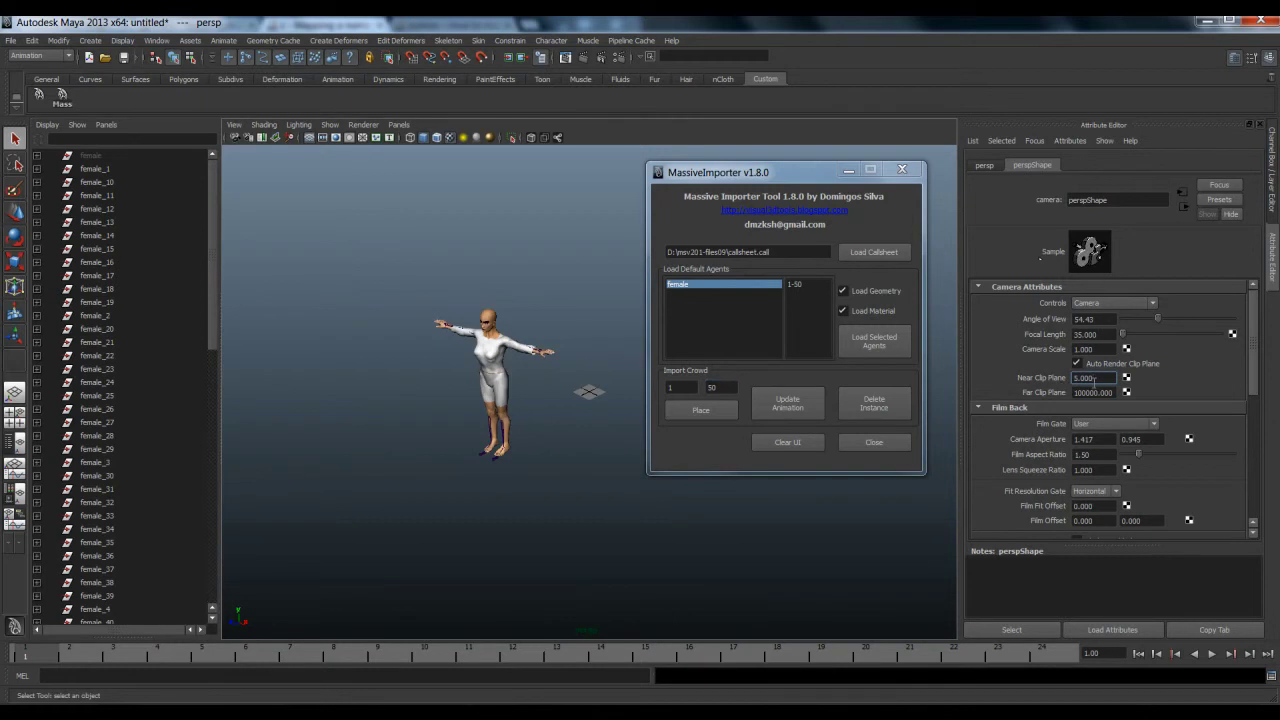
click(847, 171)
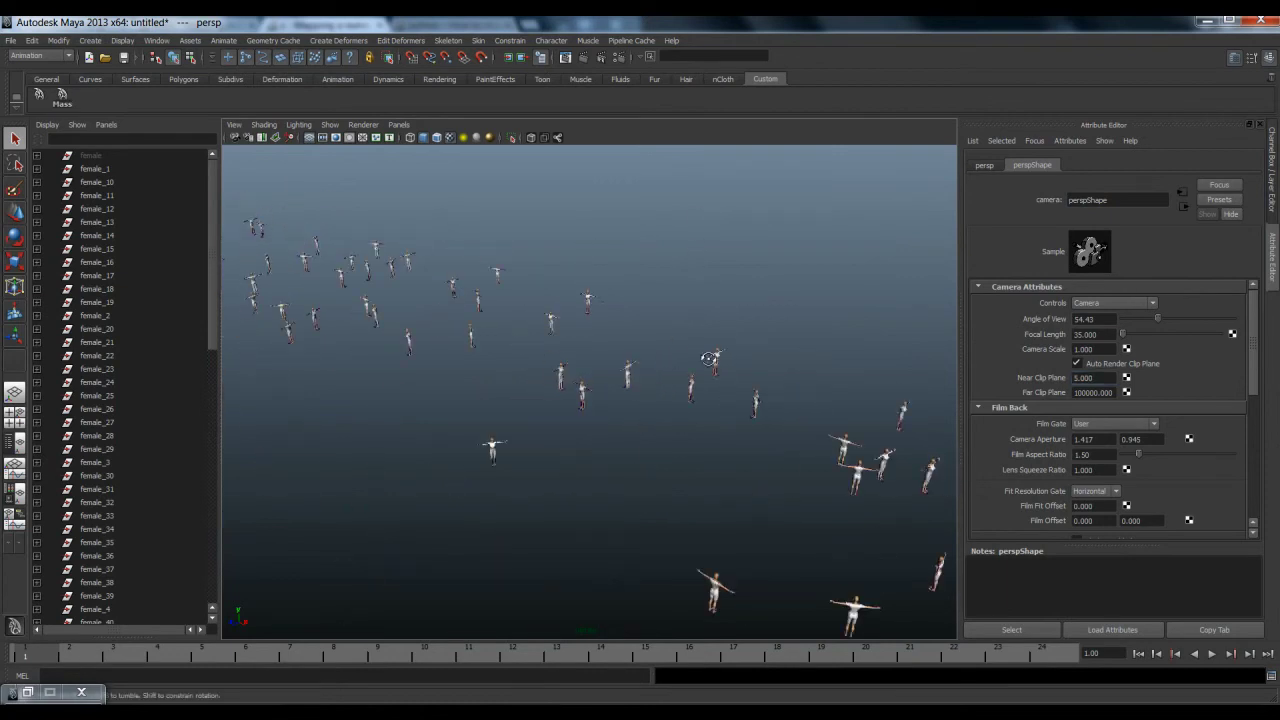
- Orbit the view to a lower angle over the spread-out crowd and deselect the camera
alt+drag(725, 329, 681, 357)
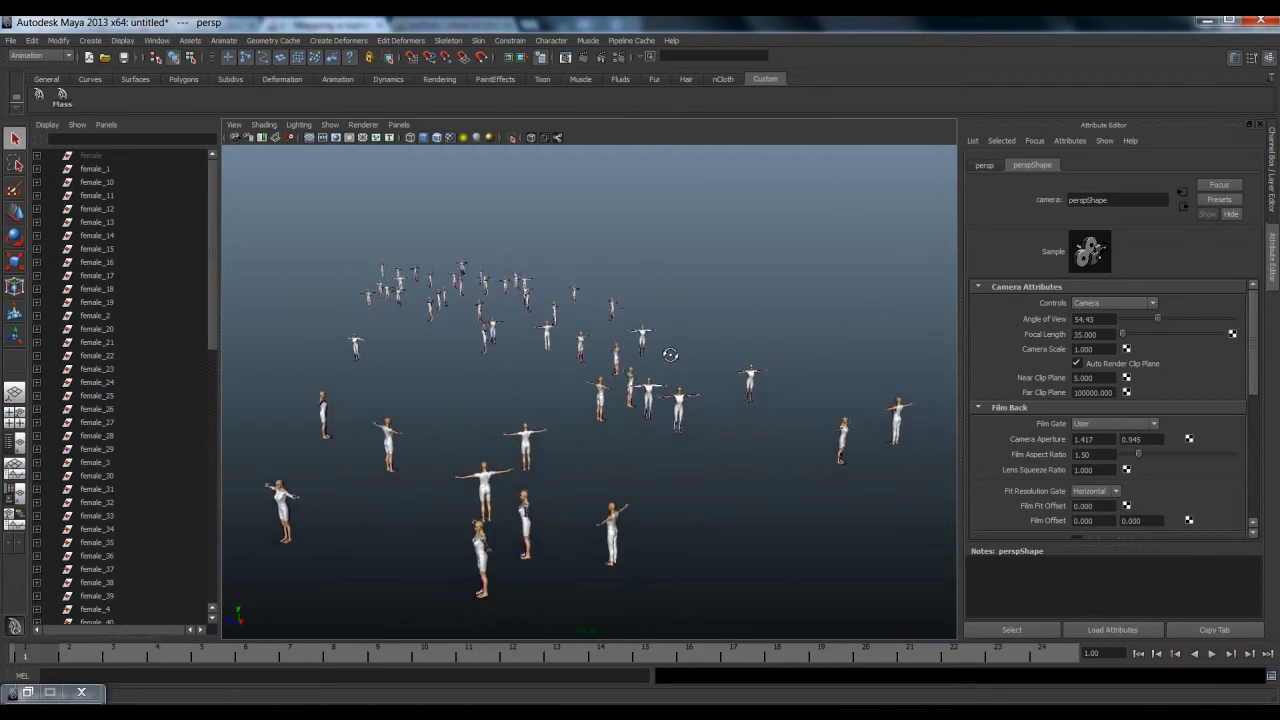
click(331, 125)
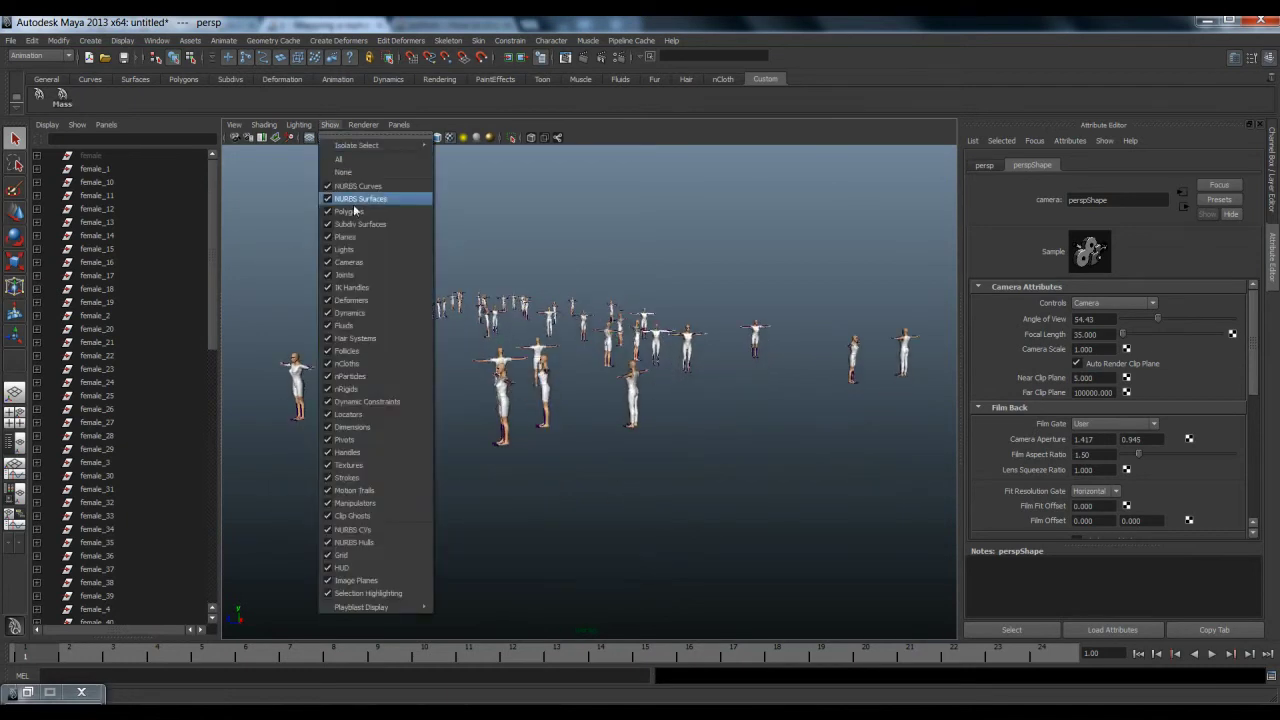
click(547, 472)
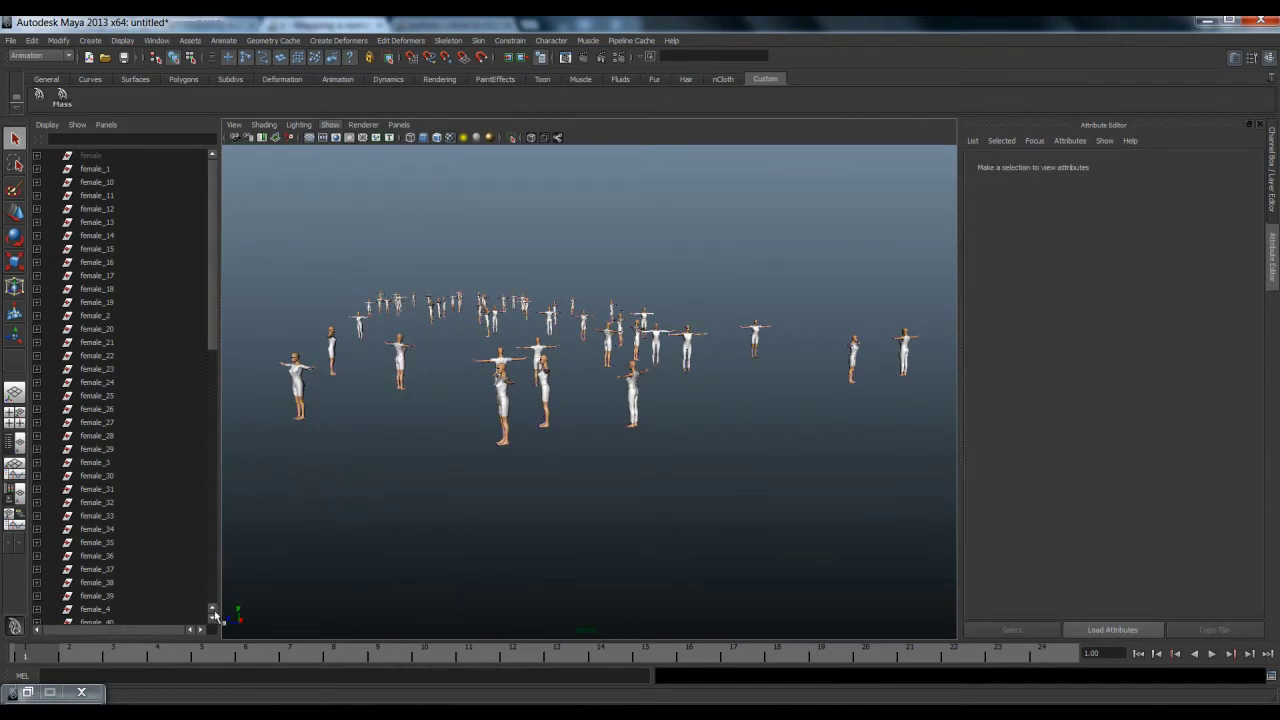
- Drag terrain.obj from the msv201-files09 folder into the Maya viewport, dismissing the OBJ warning
click(294, 626)
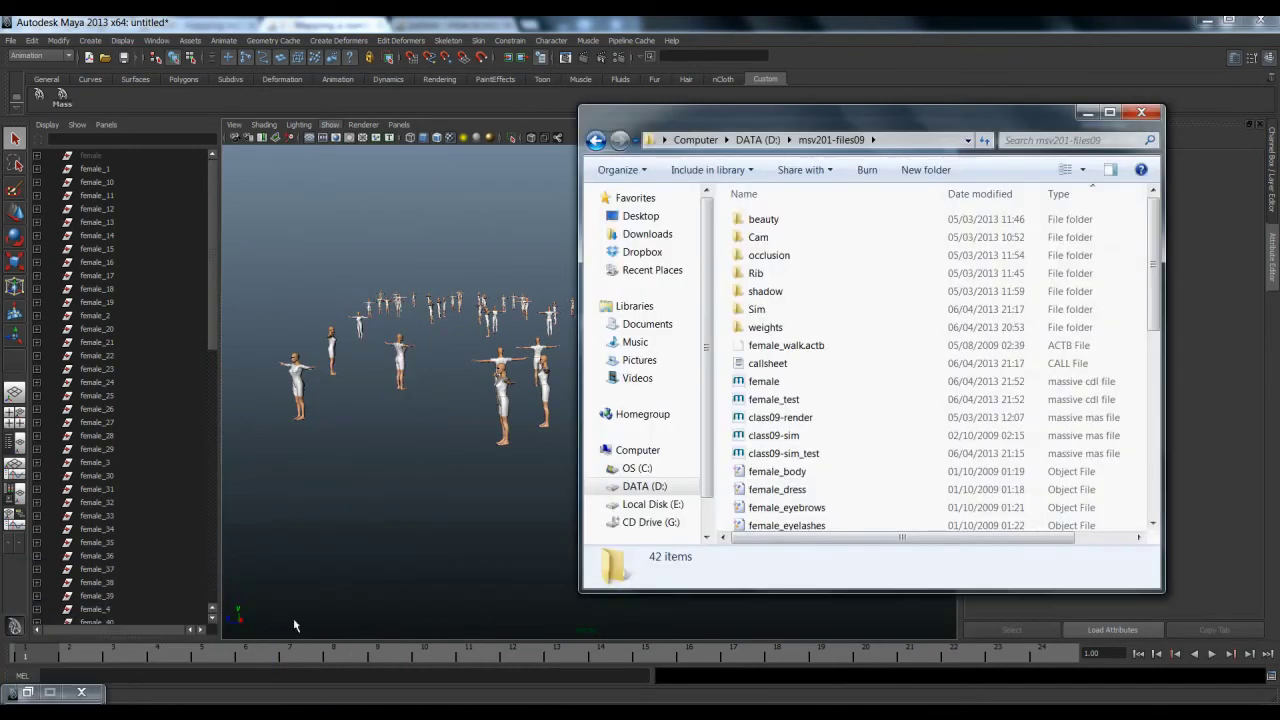
scroll(925, 415, down, 3)
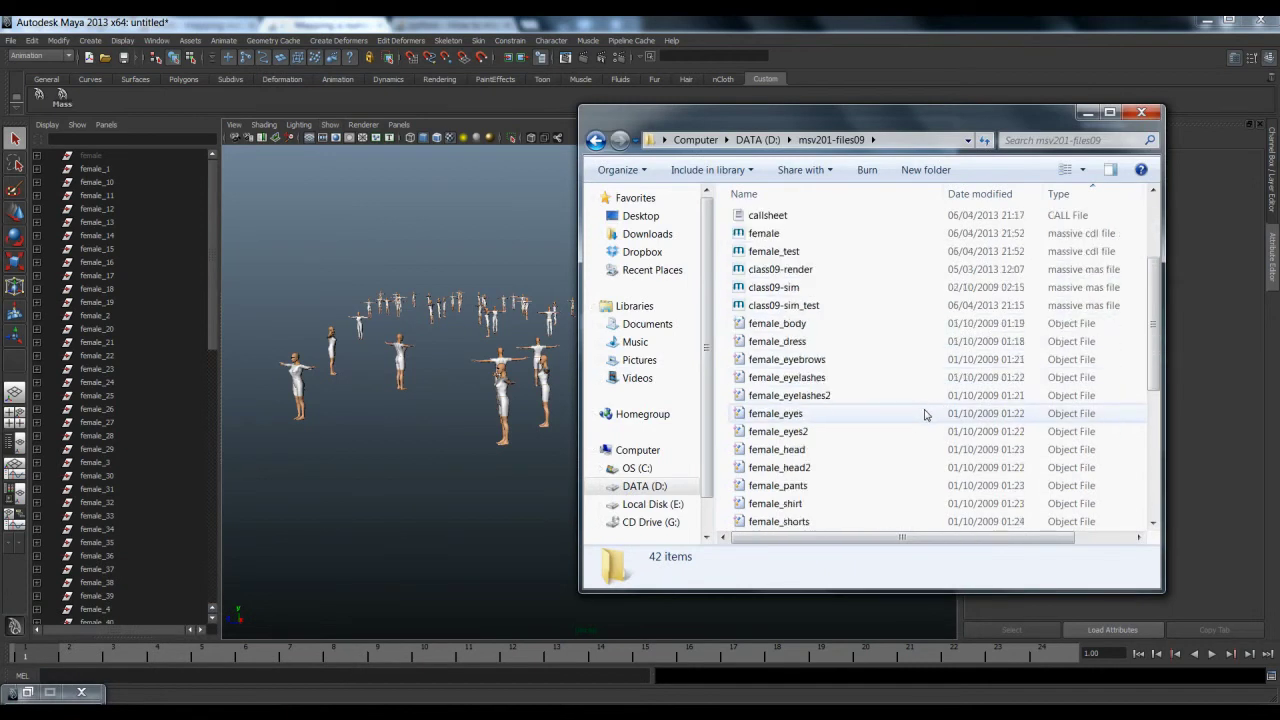
scroll(928, 435, down, 4)
drag(905, 377, 446, 498)
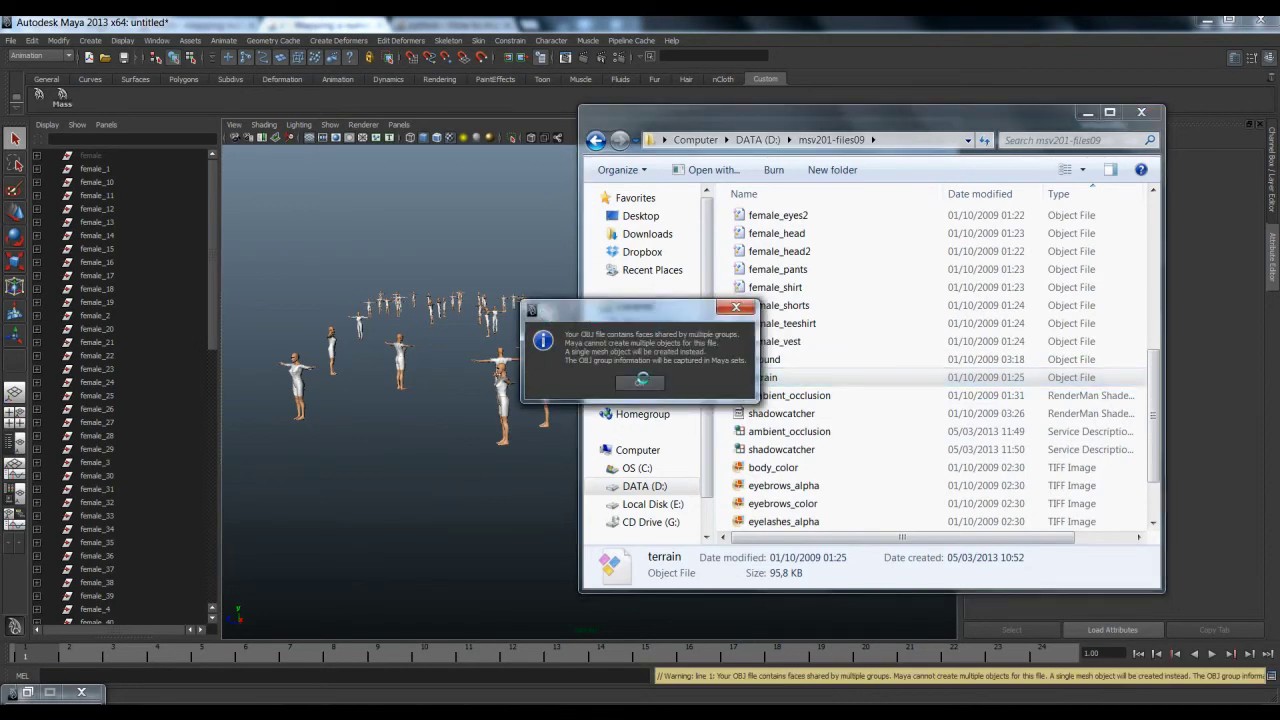
click(641, 380)
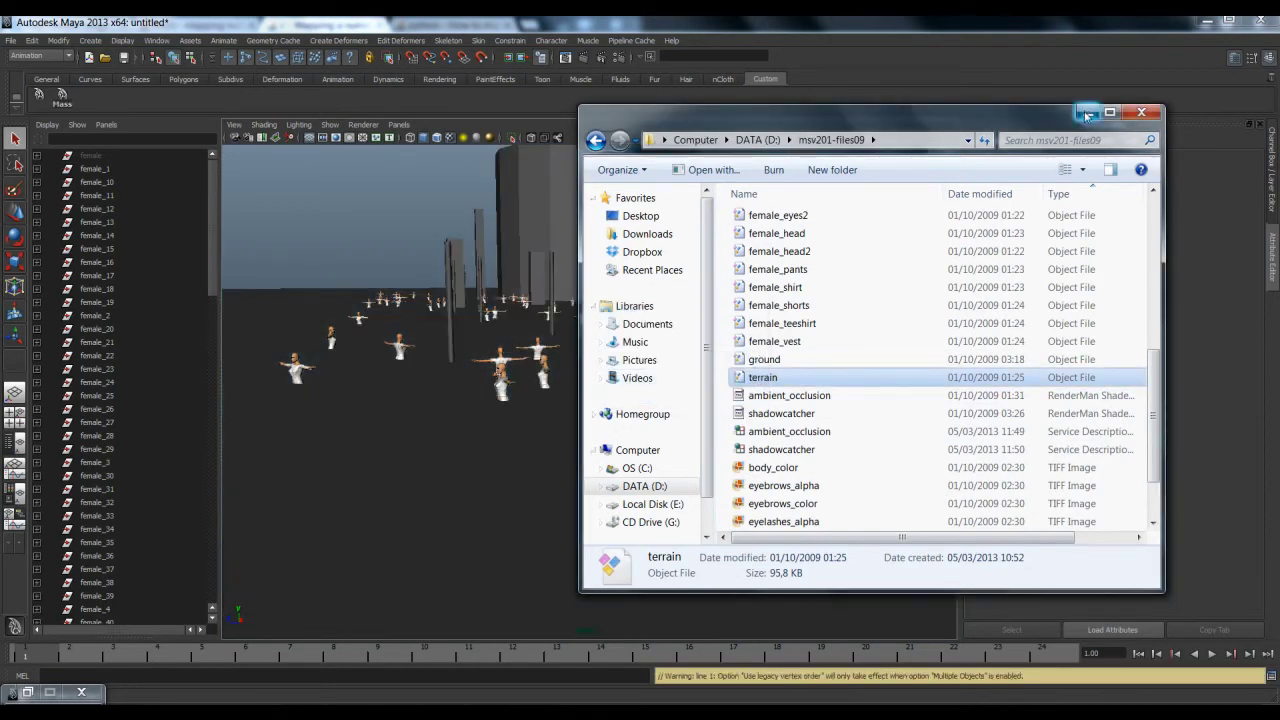
click(1087, 116)
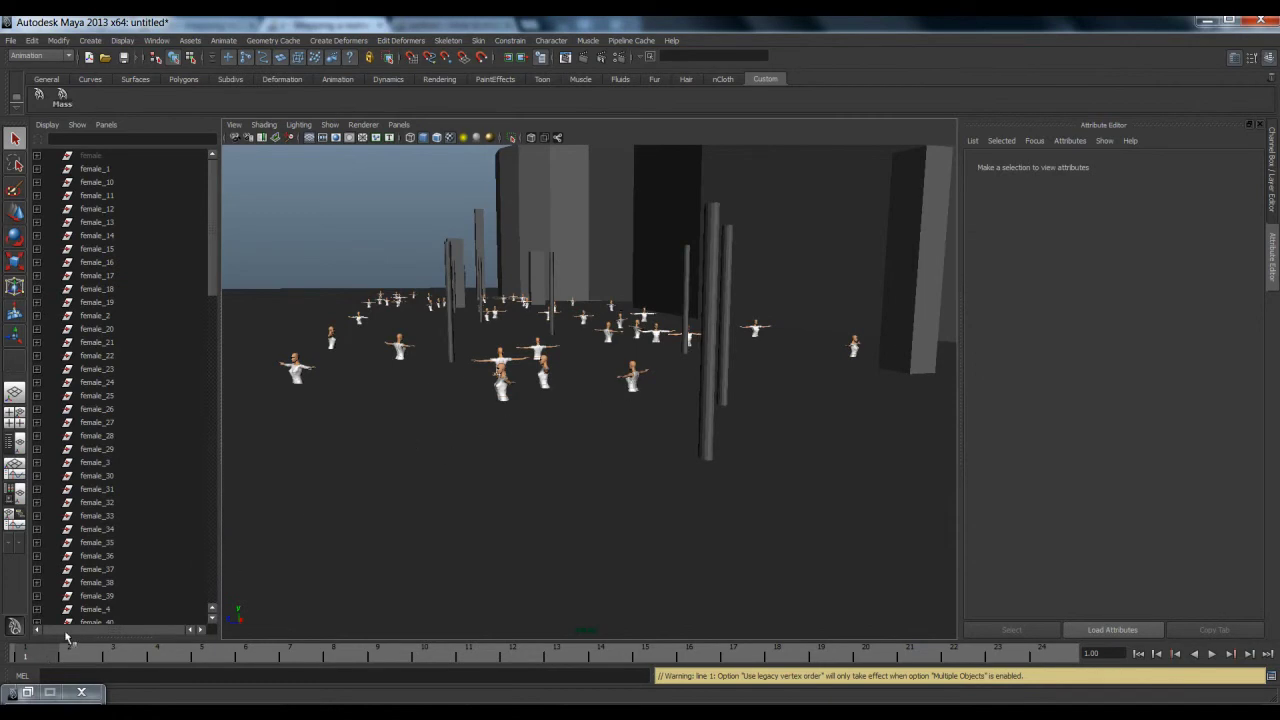
- Jump to frame 20 and inspect the Locator_female_1 and Locator_female_10 channel values
click(866, 660)
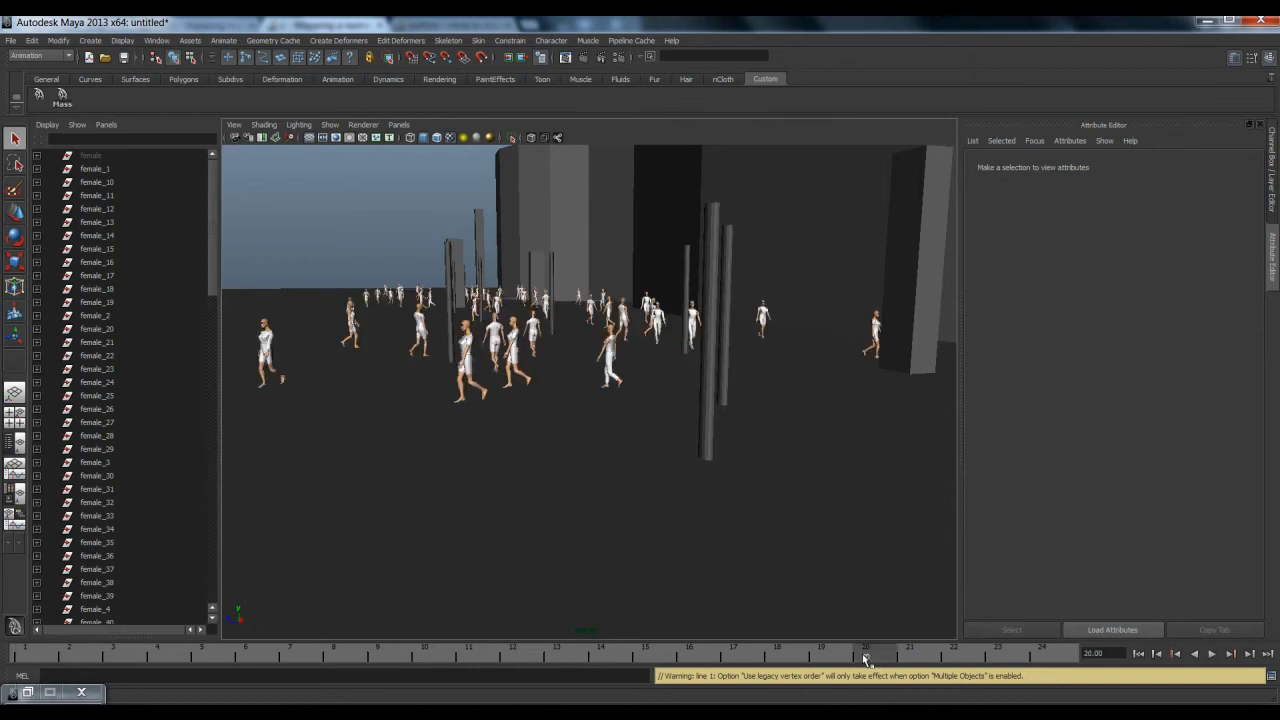
click(37, 169)
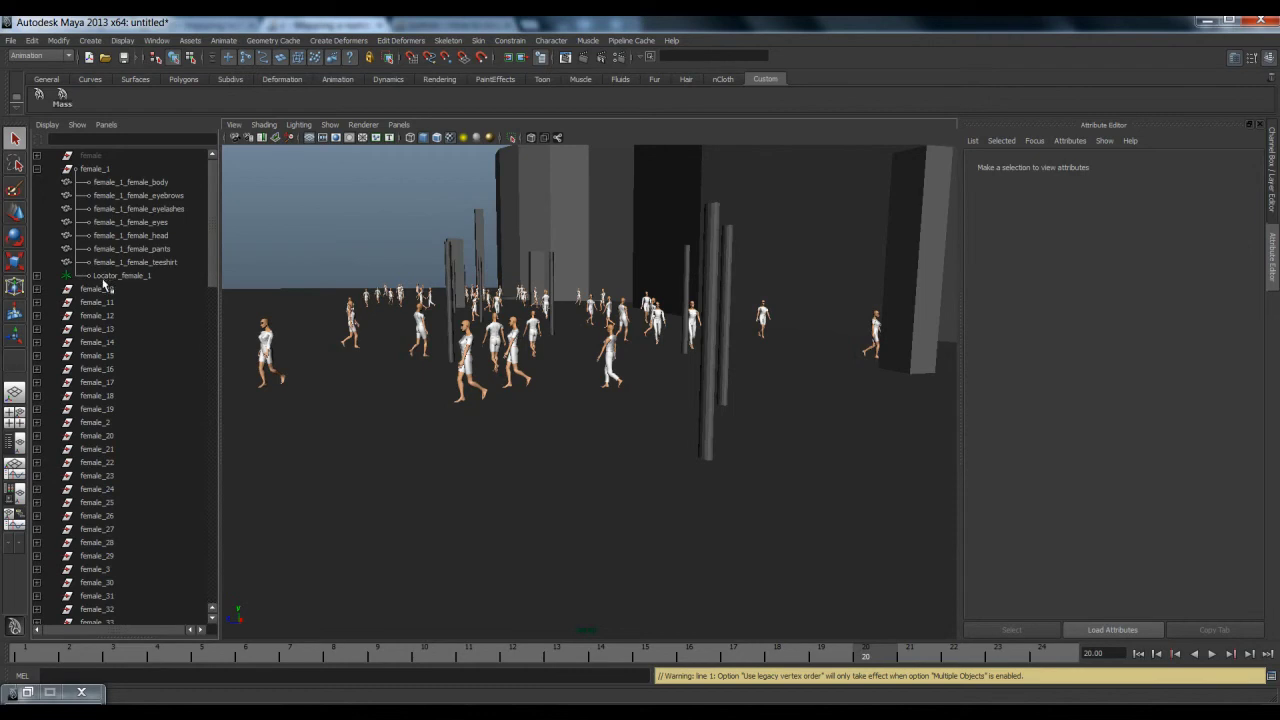
click(103, 277)
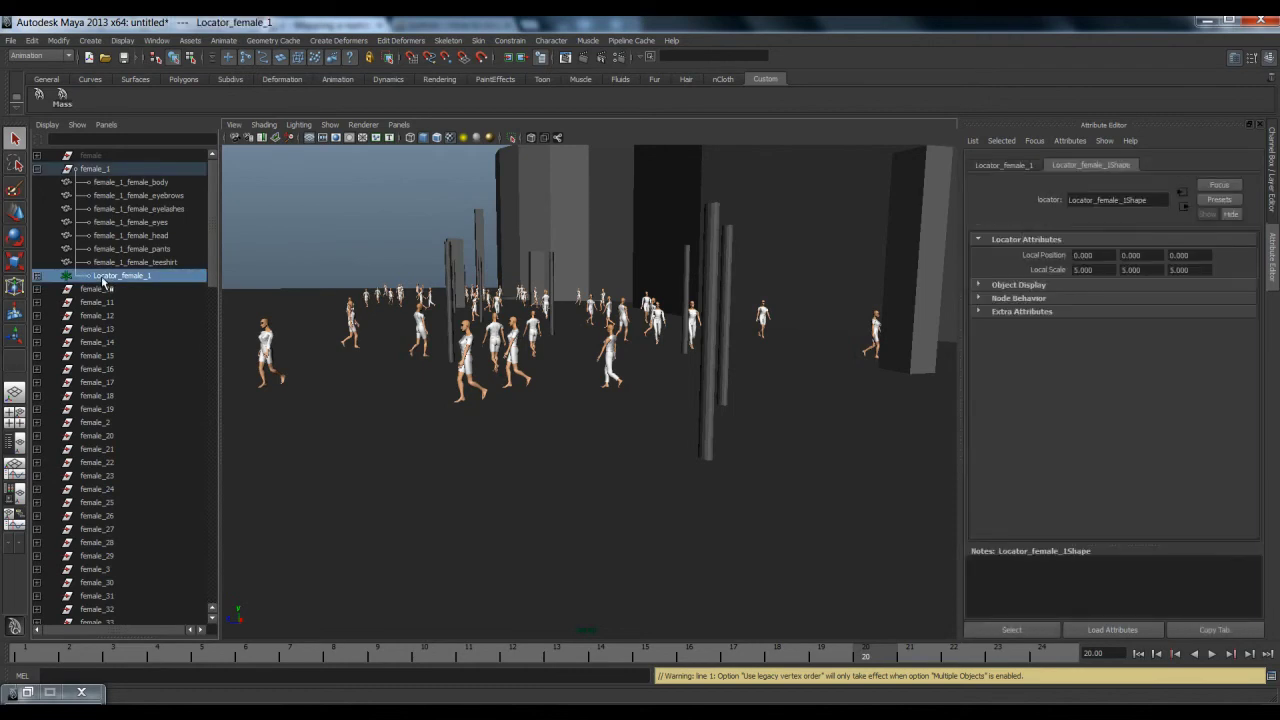
click(1271, 200)
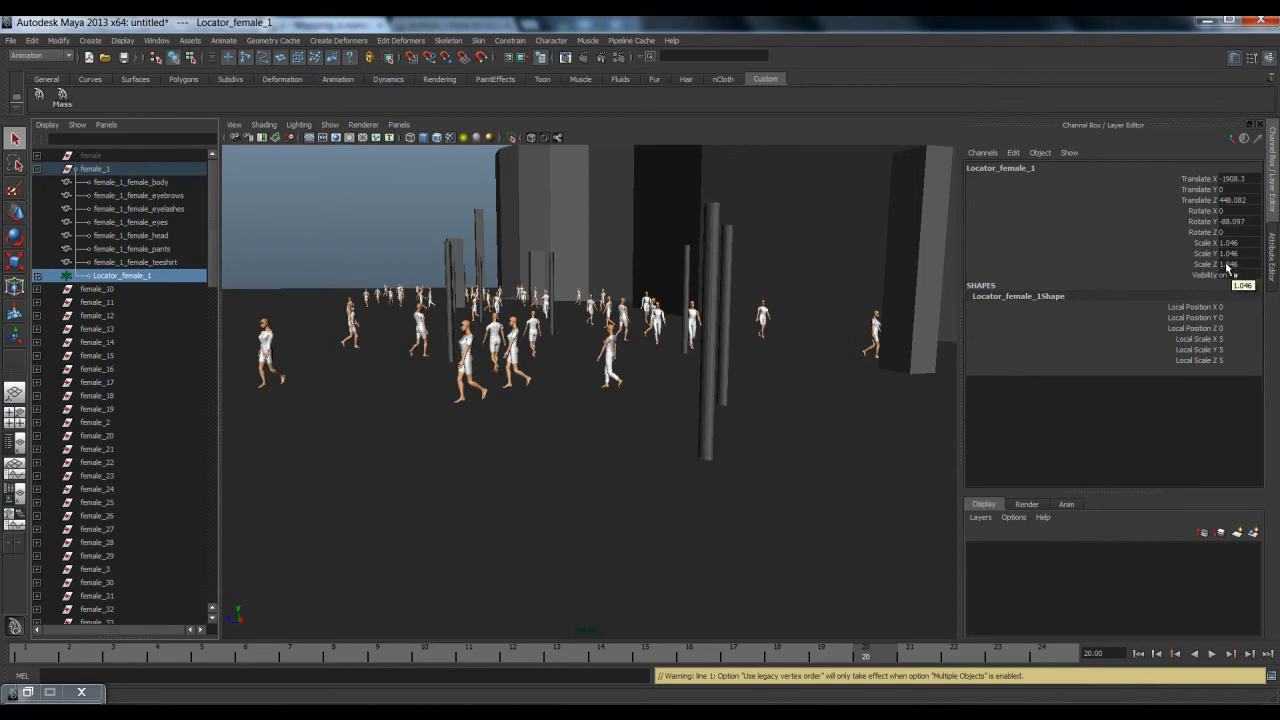
click(37, 289)
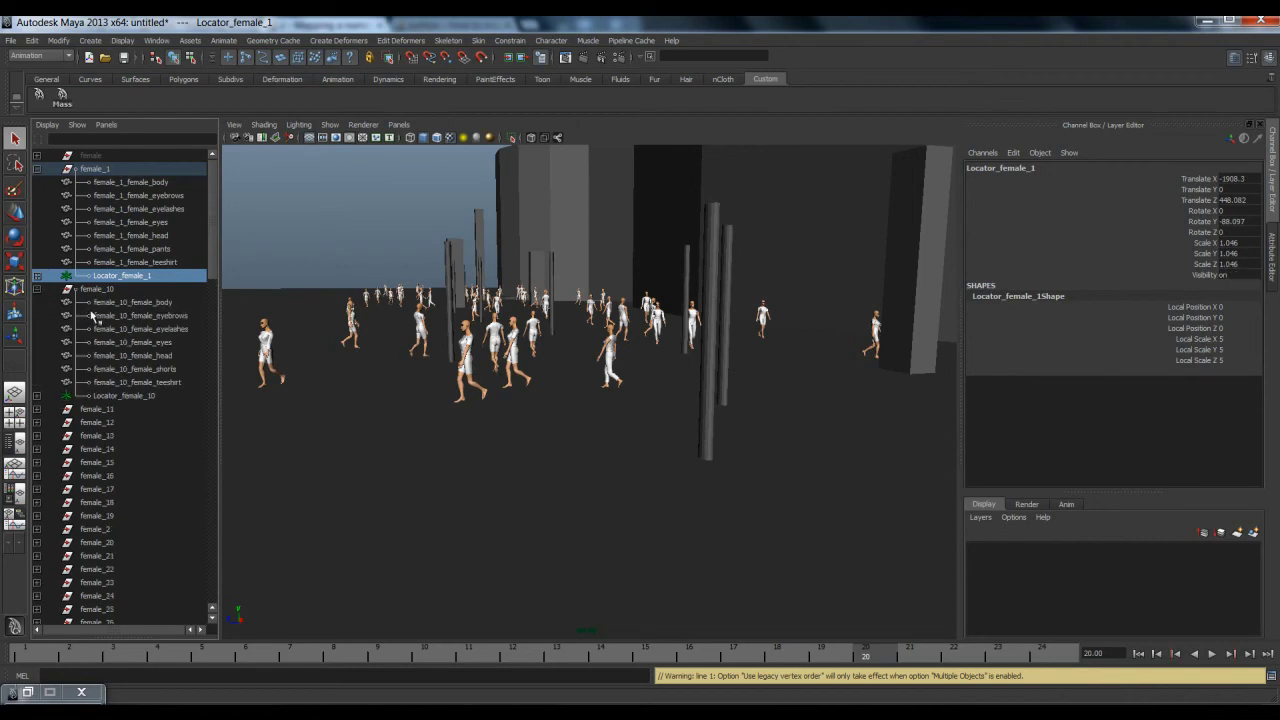
click(137, 397)
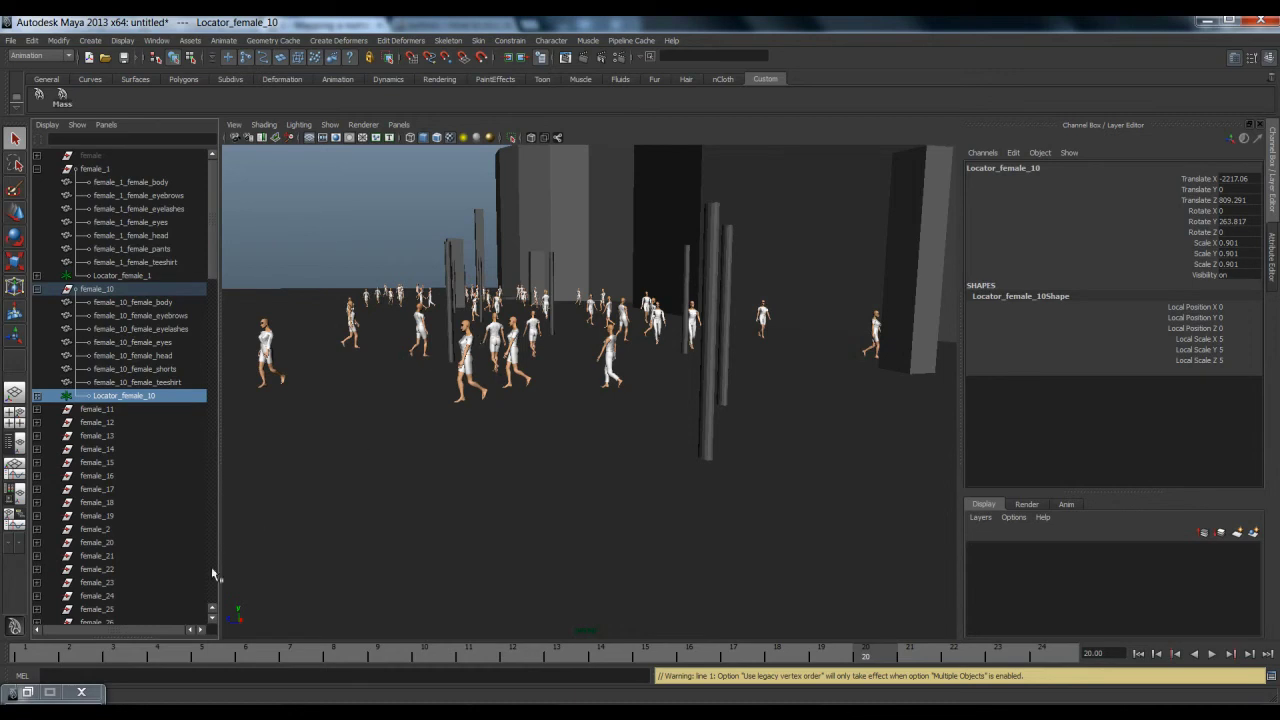
click(30, 691)
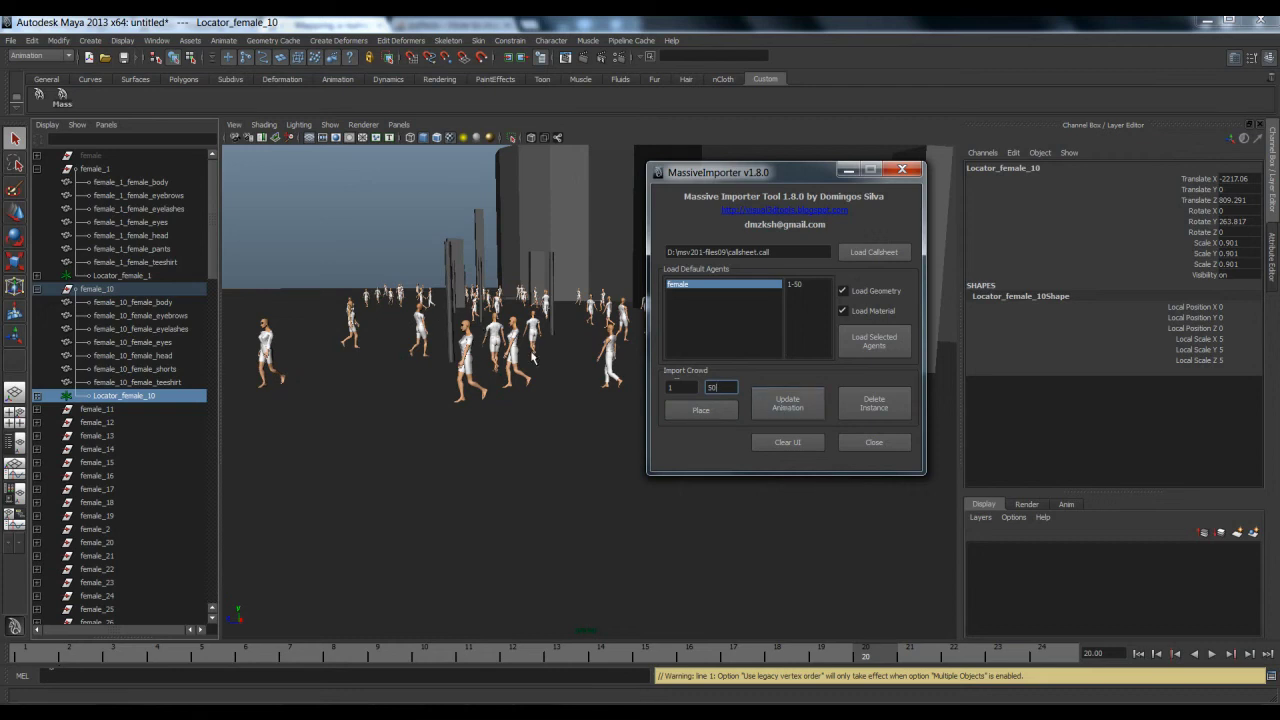
- Update the crowd's animation from MassiveImporter and check the walk at frame 19
click(793, 403)
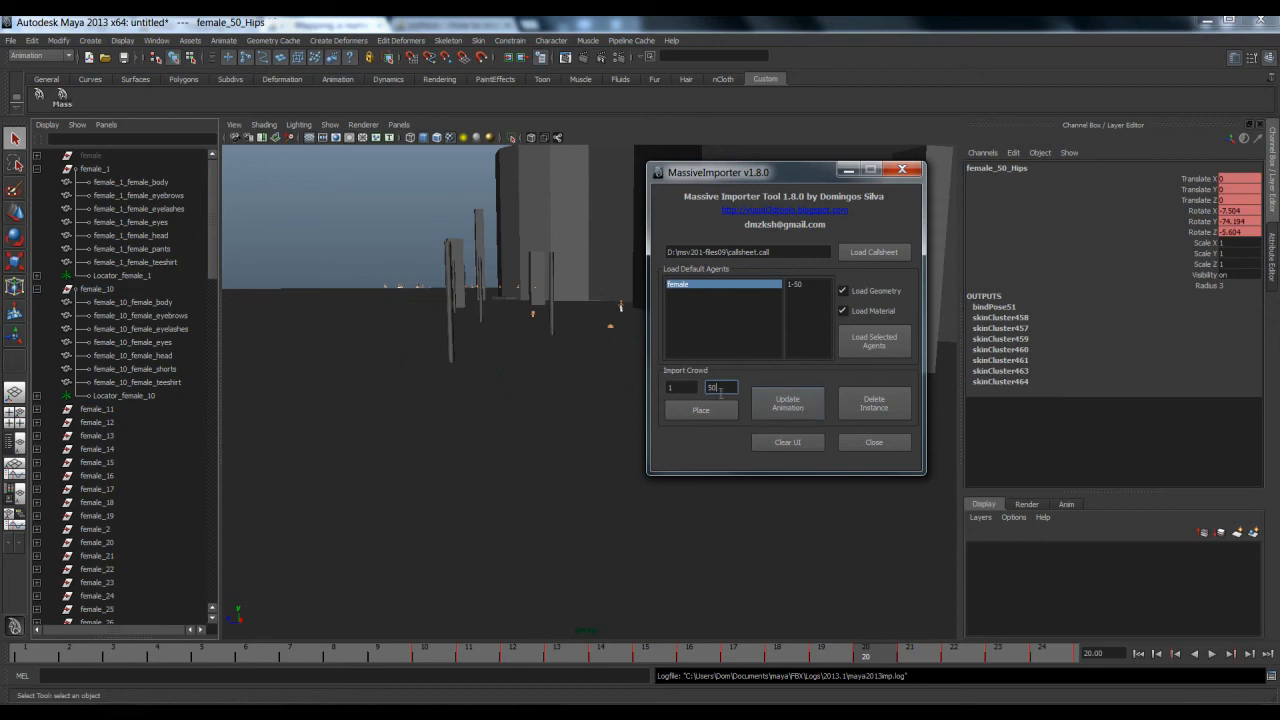
click(869, 656)
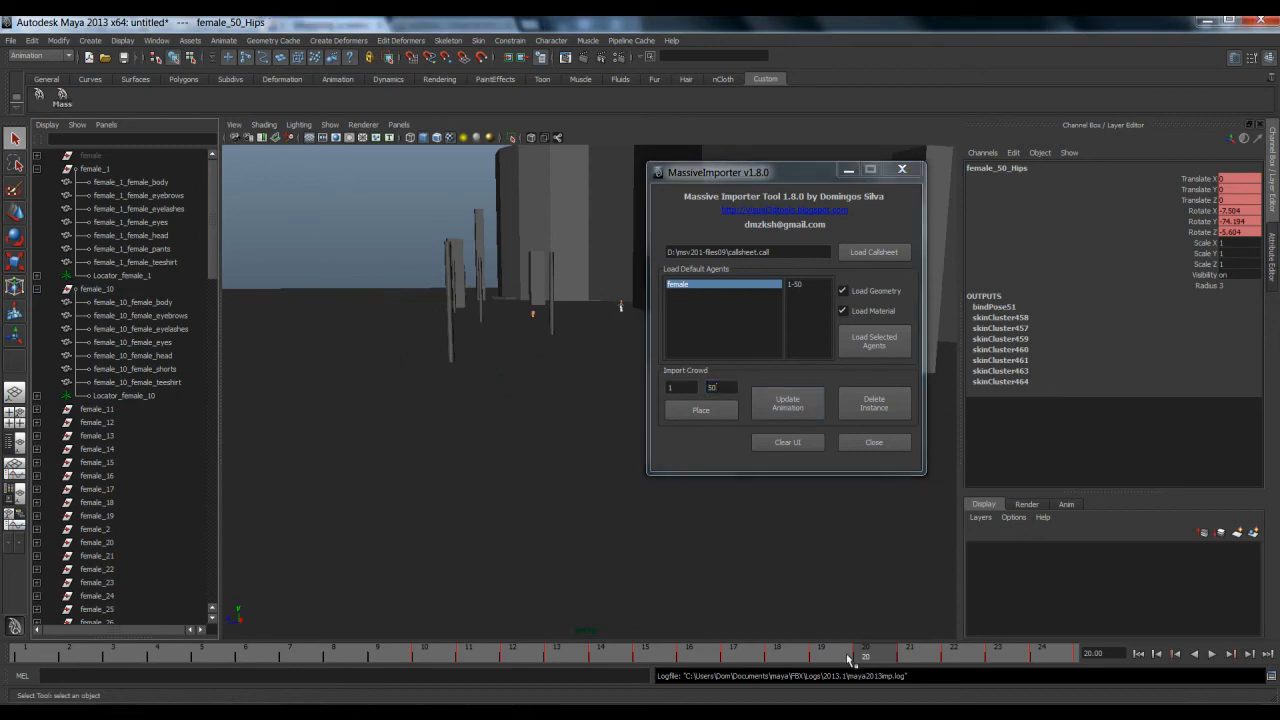
click(842, 656)
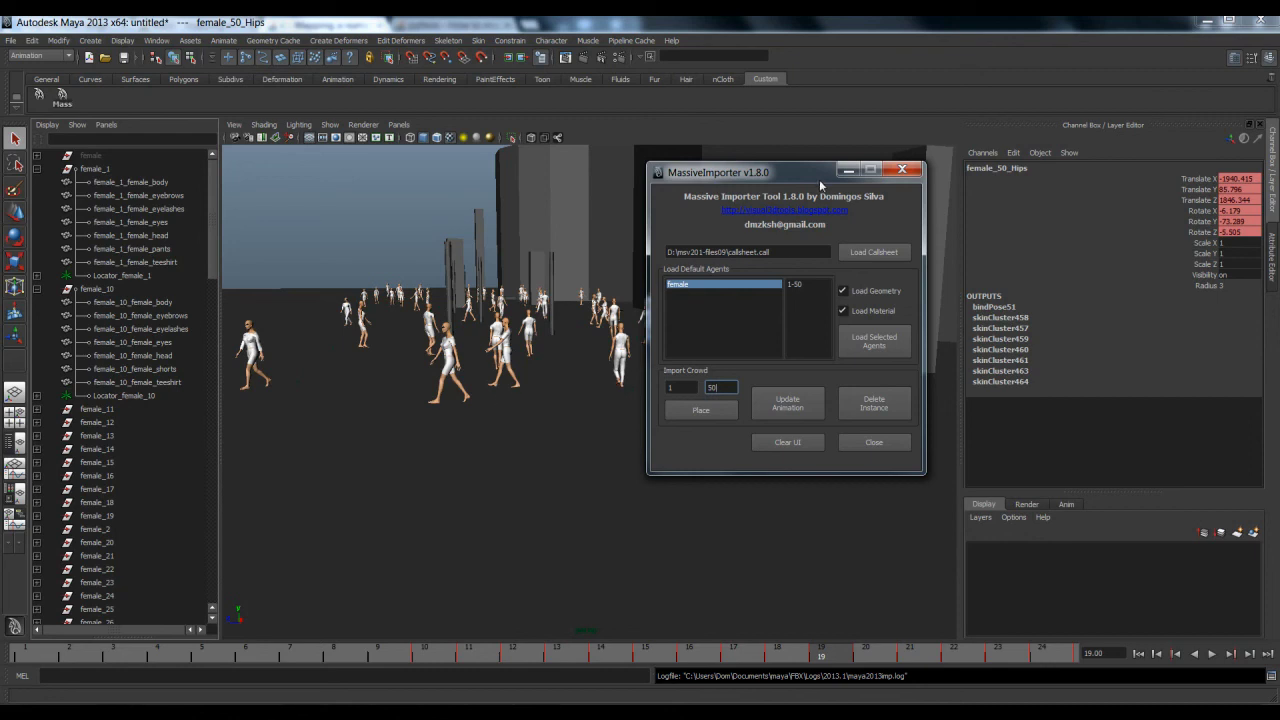
click(847, 171)
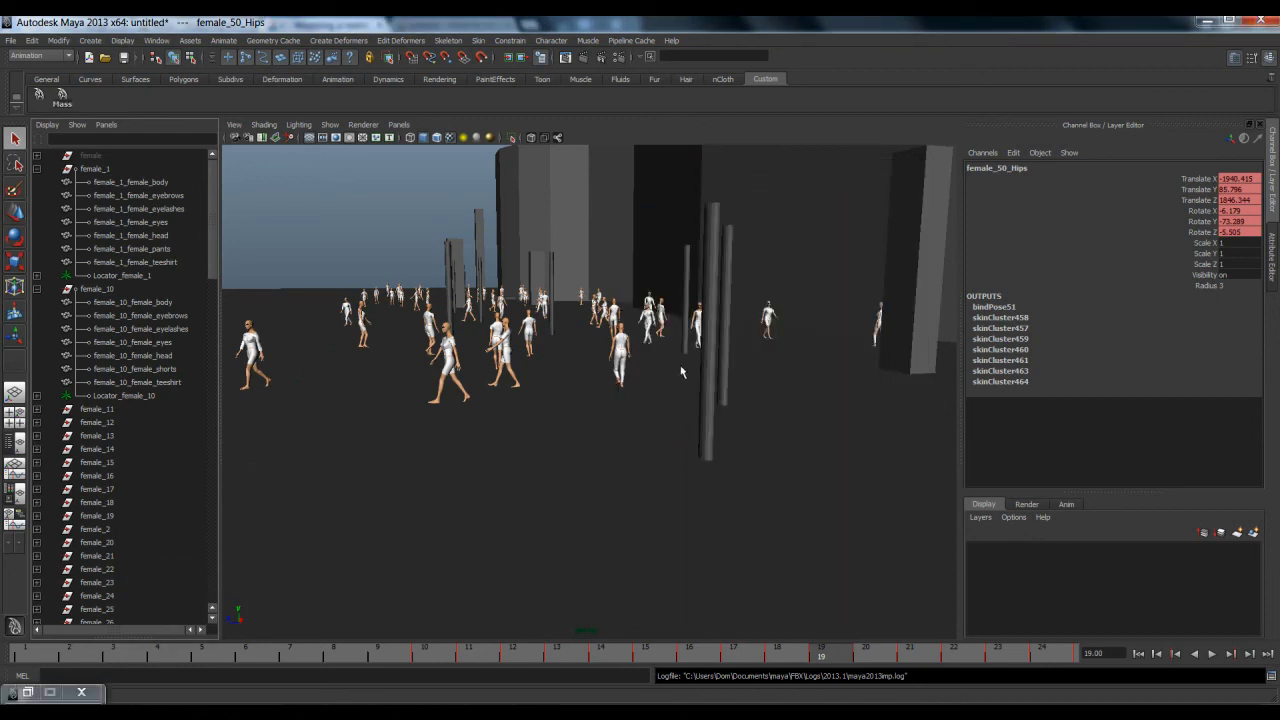